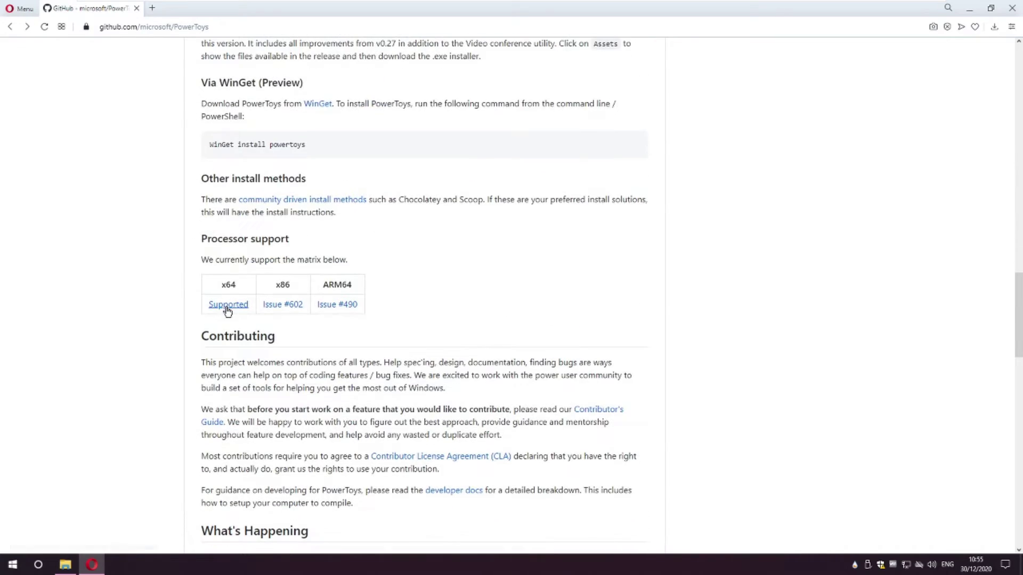
# Download PowerToysSetup-0.29.0-x64.exe from the assets of the supported x64 release into the Downloads folder
pyautogui.click(227, 306)
pyautogui.scroll(-12, 228, 312)
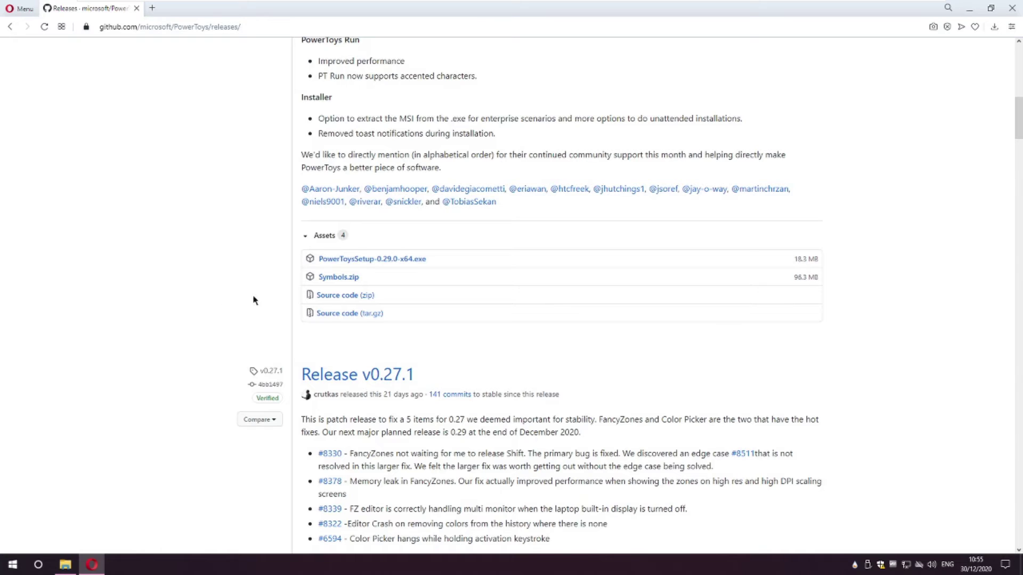
pyautogui.click(401, 259)
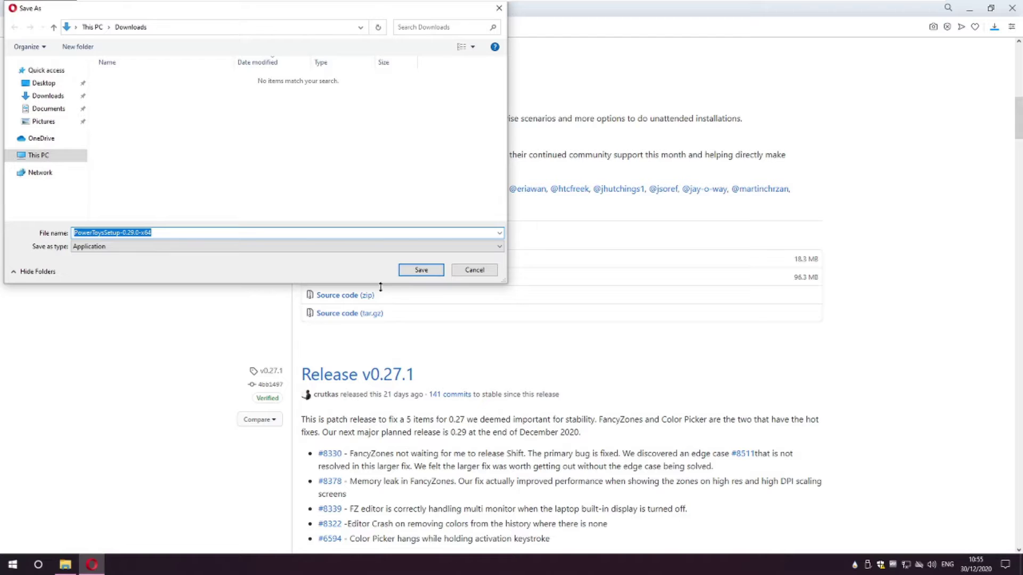
pyautogui.click(421, 270)
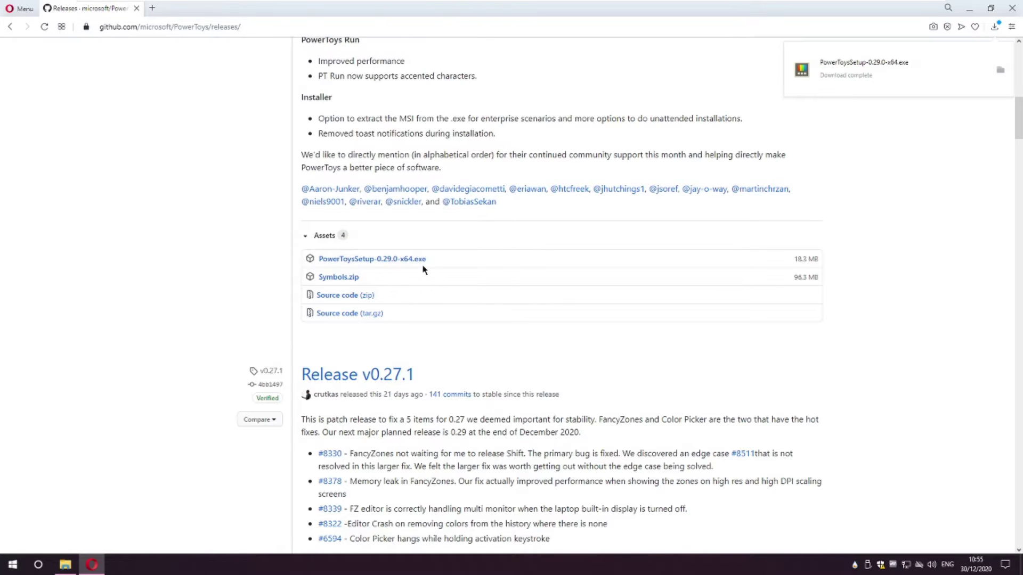
# Minimize the browser and run the PowerToysSetup-0.29.0-x64 installer from the Downloads folder in File Explorer
pyautogui.click(972, 8)
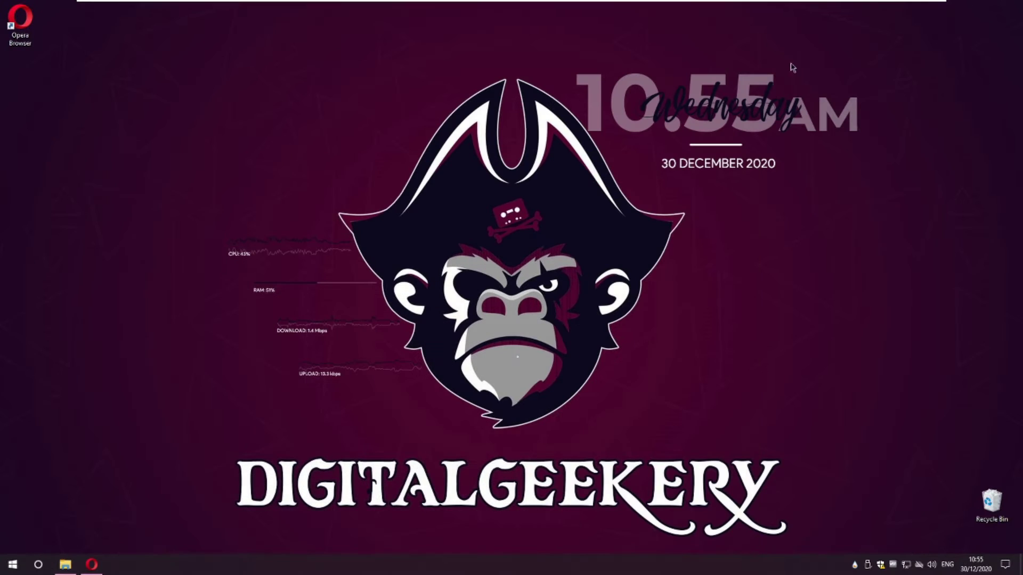
pyautogui.click(62, 562)
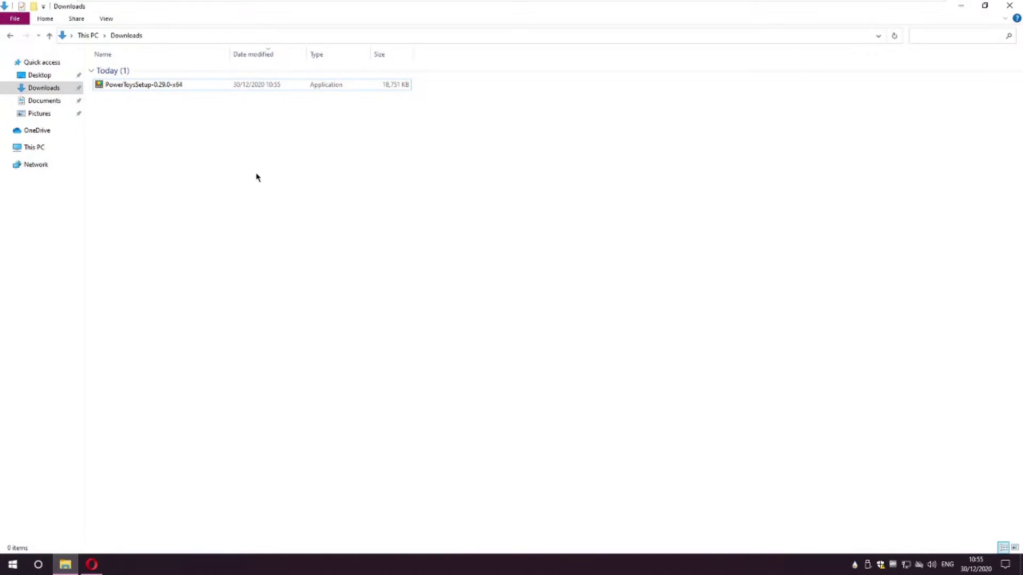
pyautogui.click(135, 89)
pyautogui.doubleClick(135, 89)
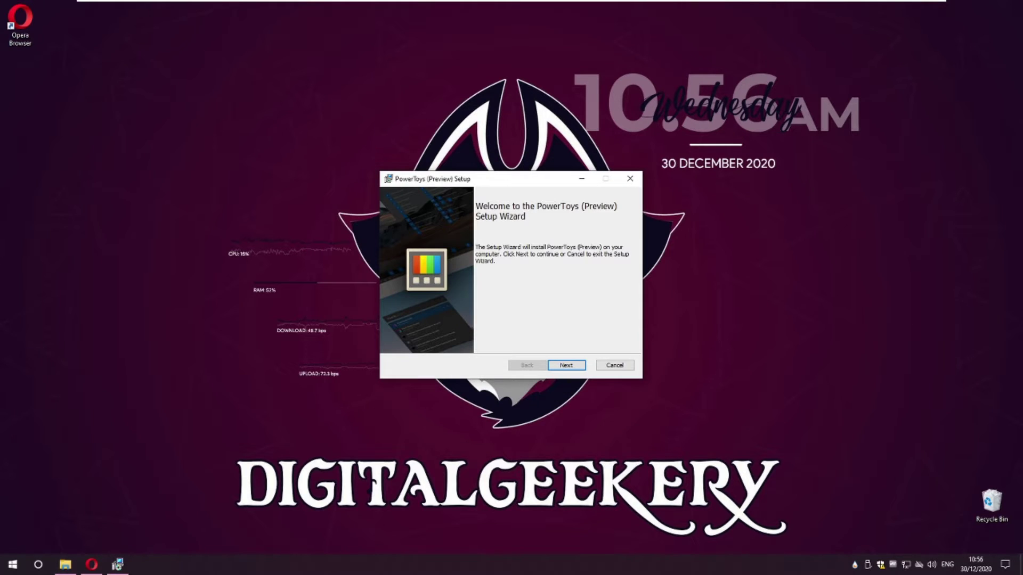
# Install PowerToys (Preview) to C:\Program Files\PowerToys\ with automatic start at logon kept on, and launch it
pyautogui.click(580, 365)
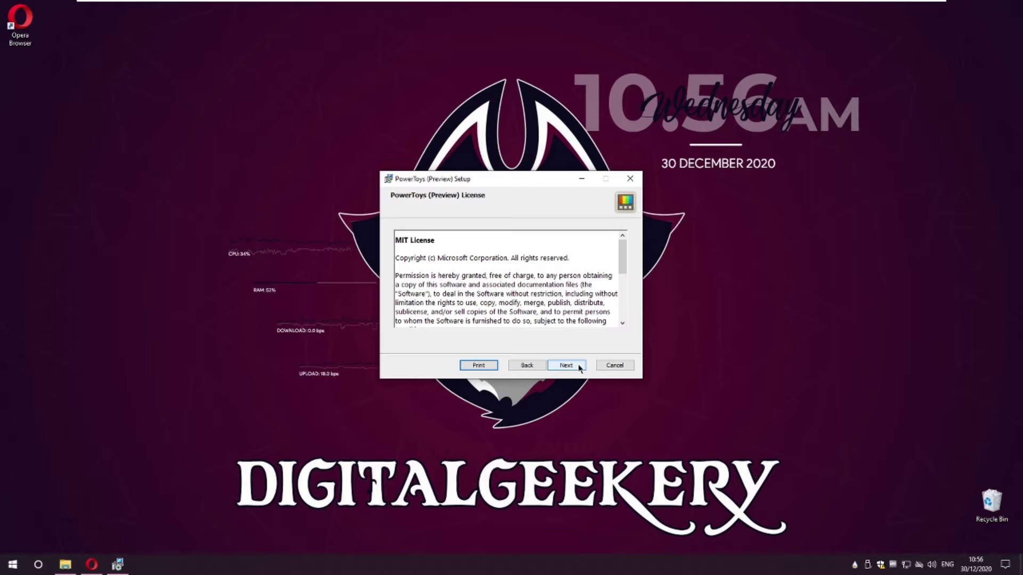
pyautogui.click(581, 368)
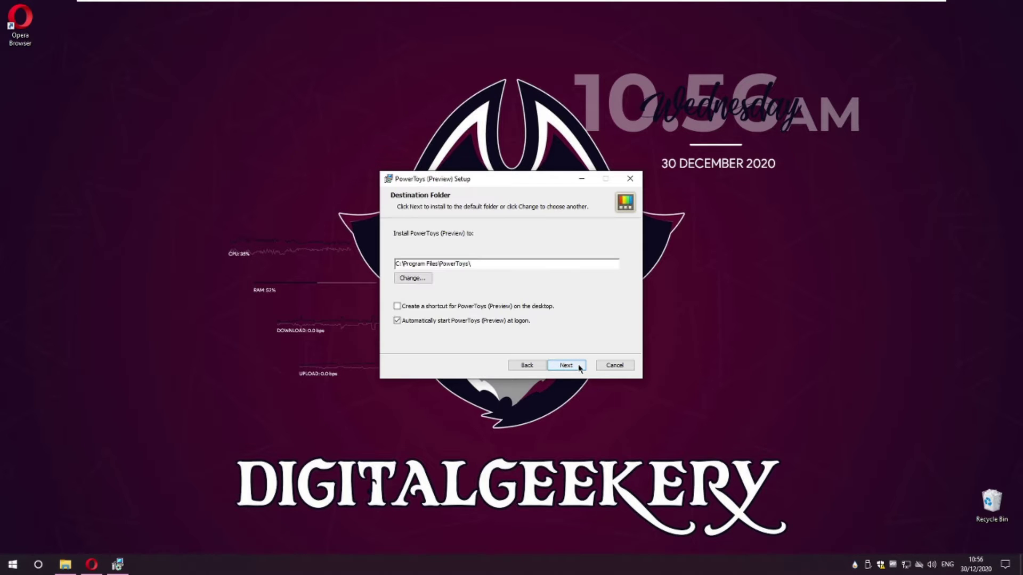
pyautogui.click(580, 367)
pyautogui.click(579, 367)
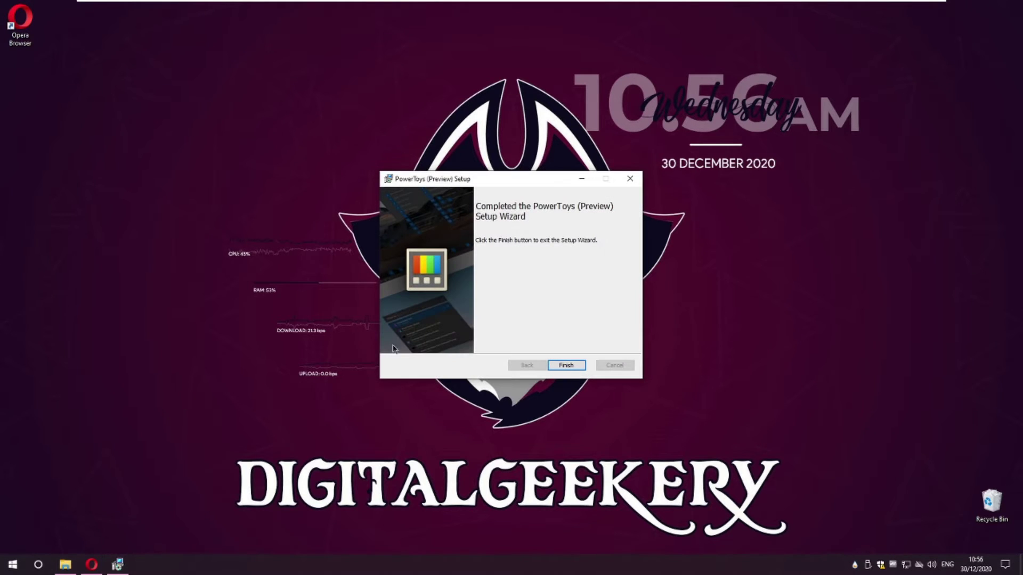
pyautogui.click(566, 365)
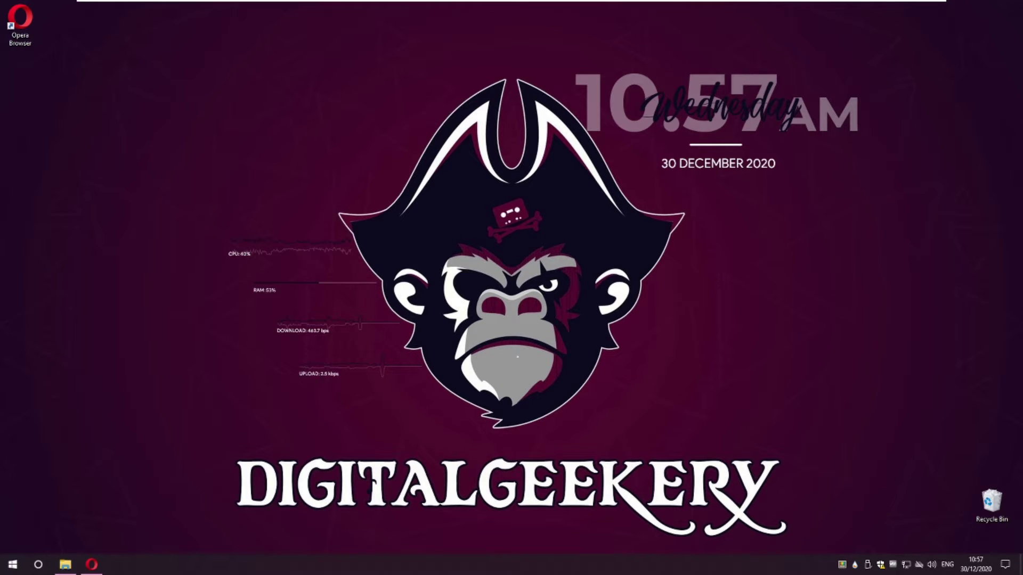
pyautogui.click(13, 565)
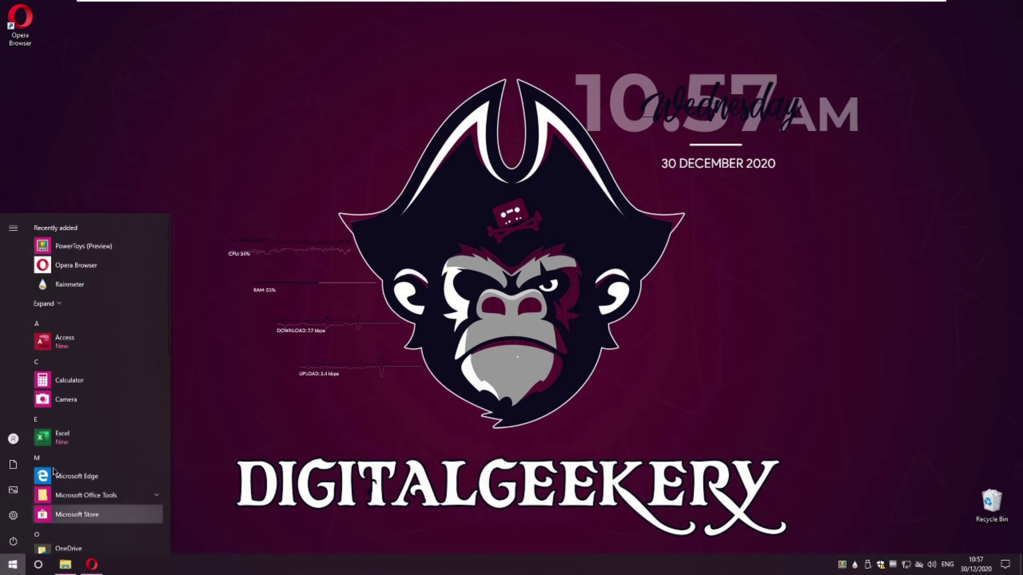
pyautogui.click(109, 255)
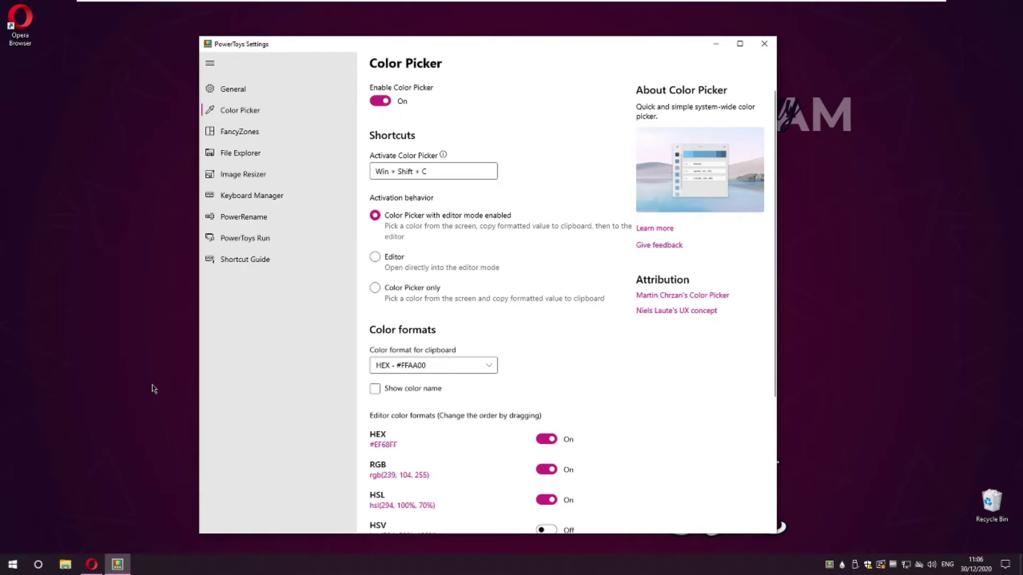
# Use the Shortcut Guide overlay's shortcuts to open File Explorer and switch between the browser, File Explorer and PowerToys Settings windows
pyautogui.press('super')
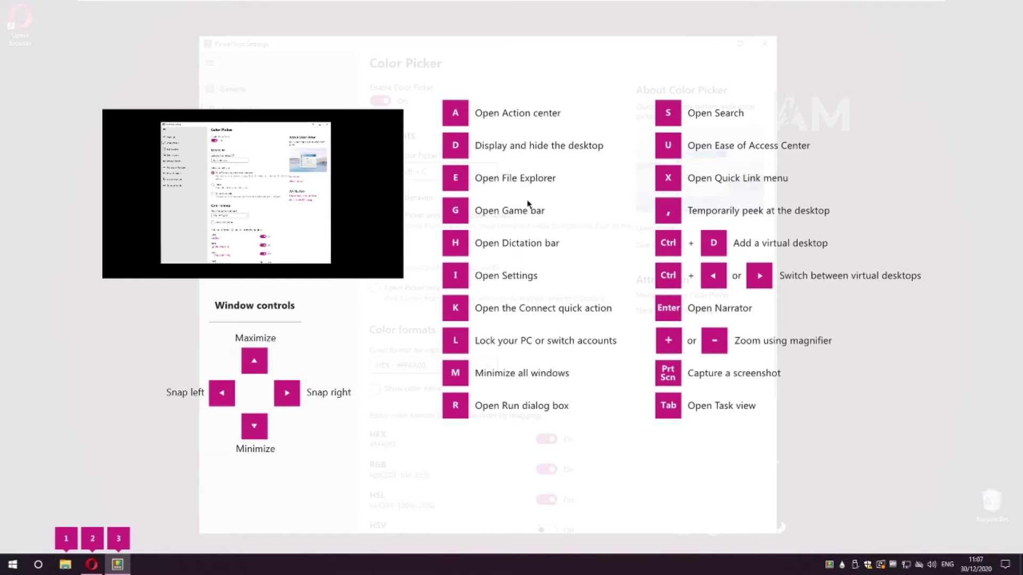
pyautogui.press('super+e')
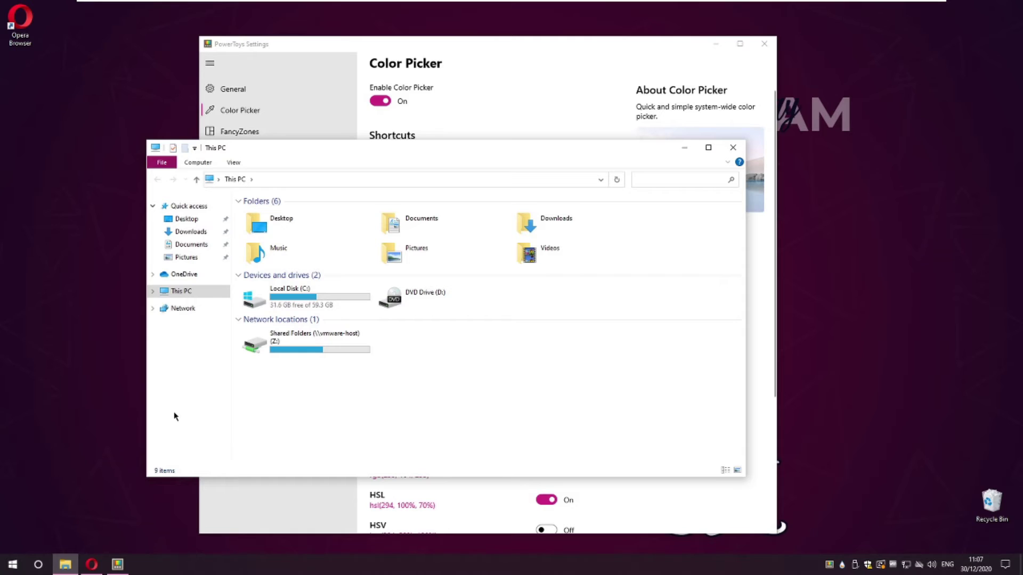
pyautogui.press('super')
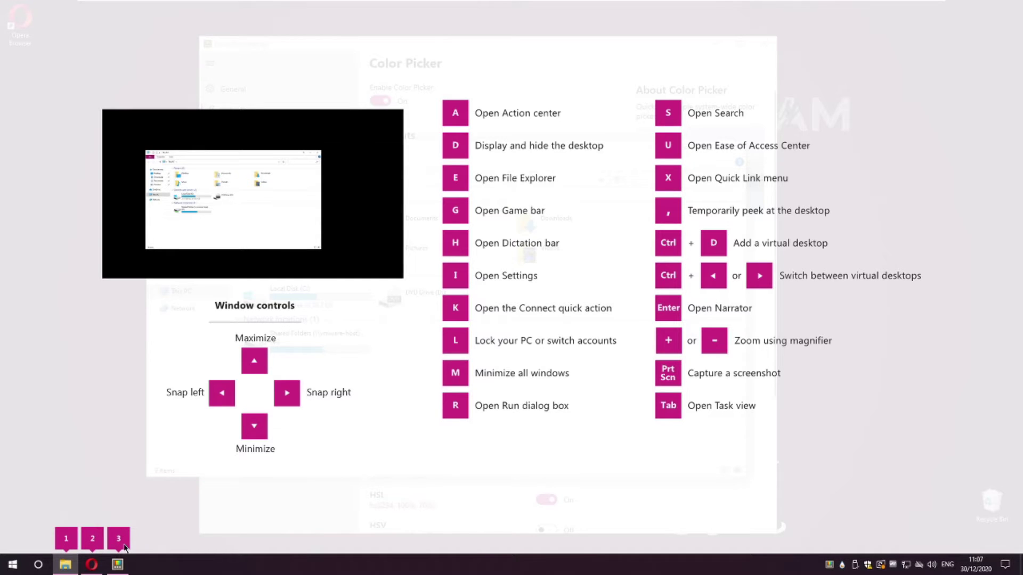
pyautogui.press('super+2')
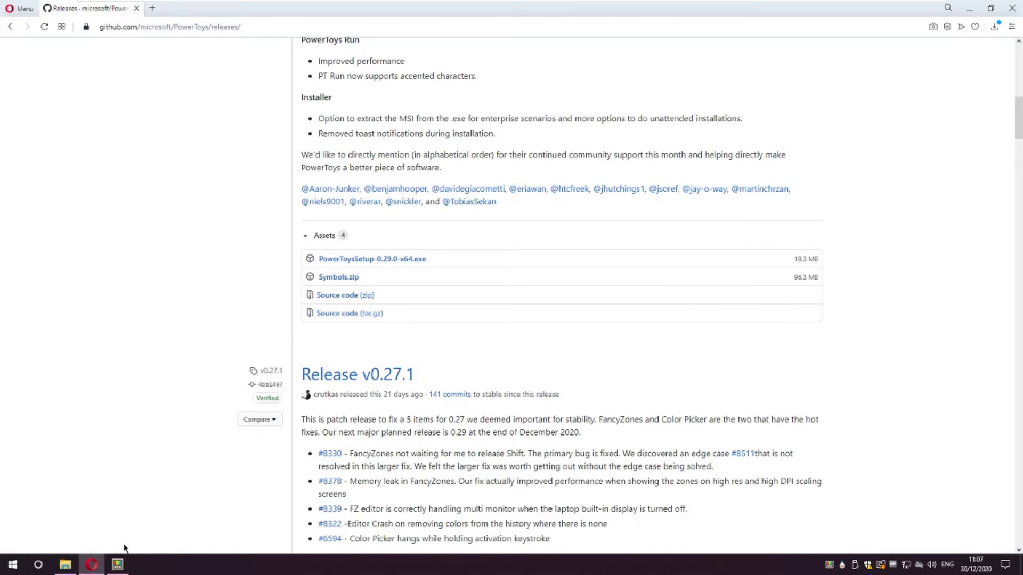
pyautogui.press('super+1')
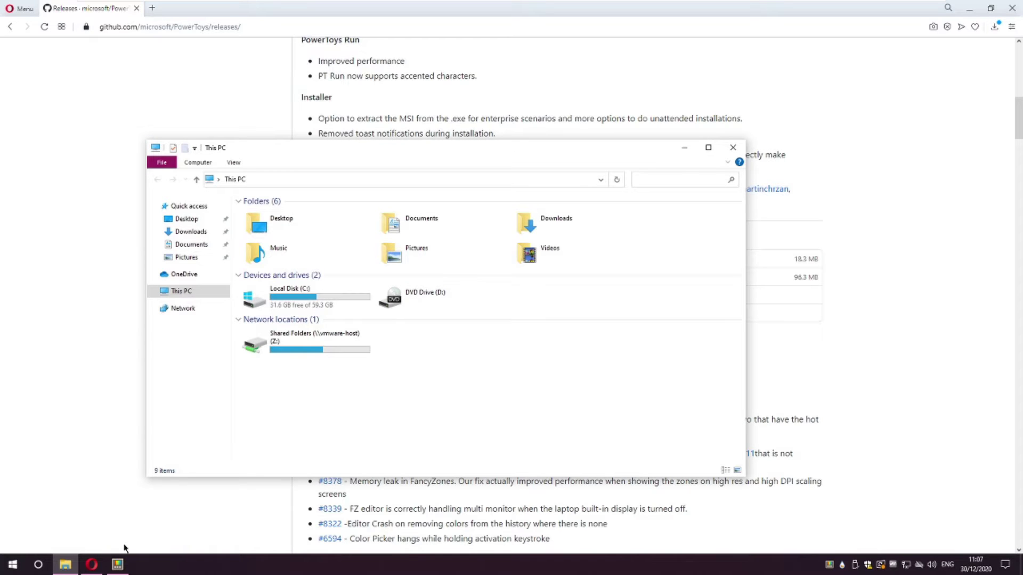
pyautogui.press('super+3')
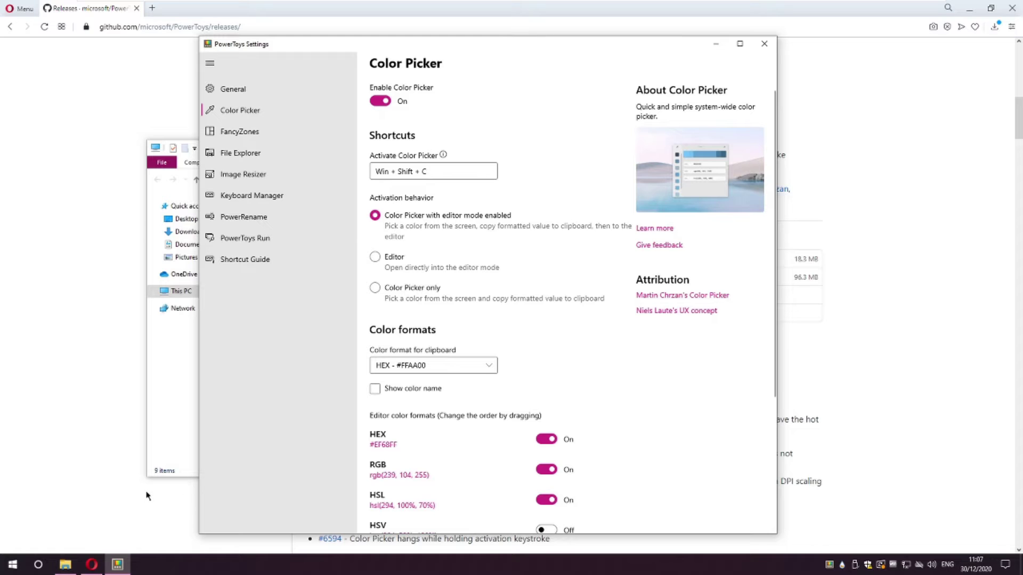
# Show the Shortcut Guide overlay again and minimize all windows with its listed shortcut
pyautogui.press('super')
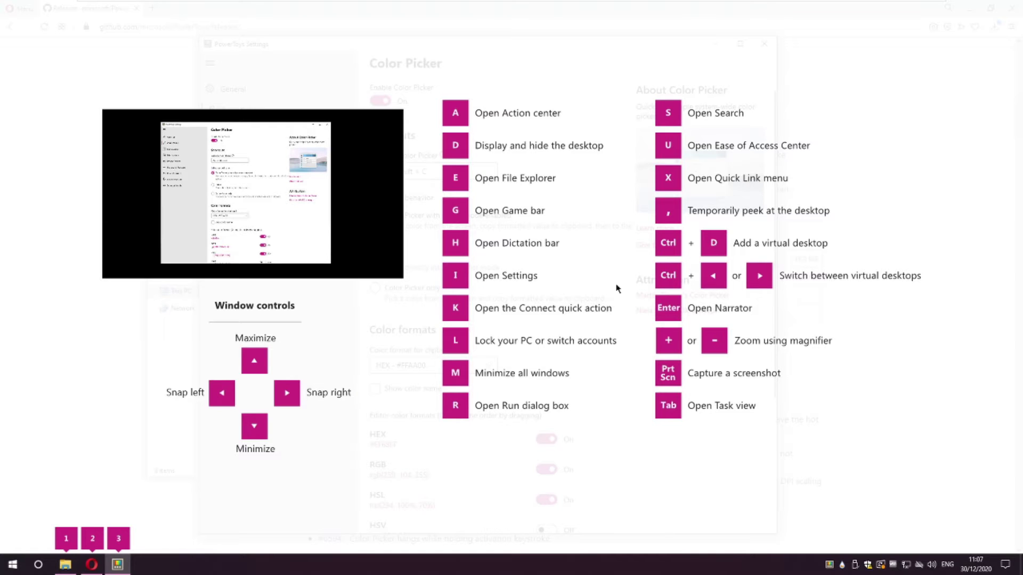
pyautogui.press('super+m')
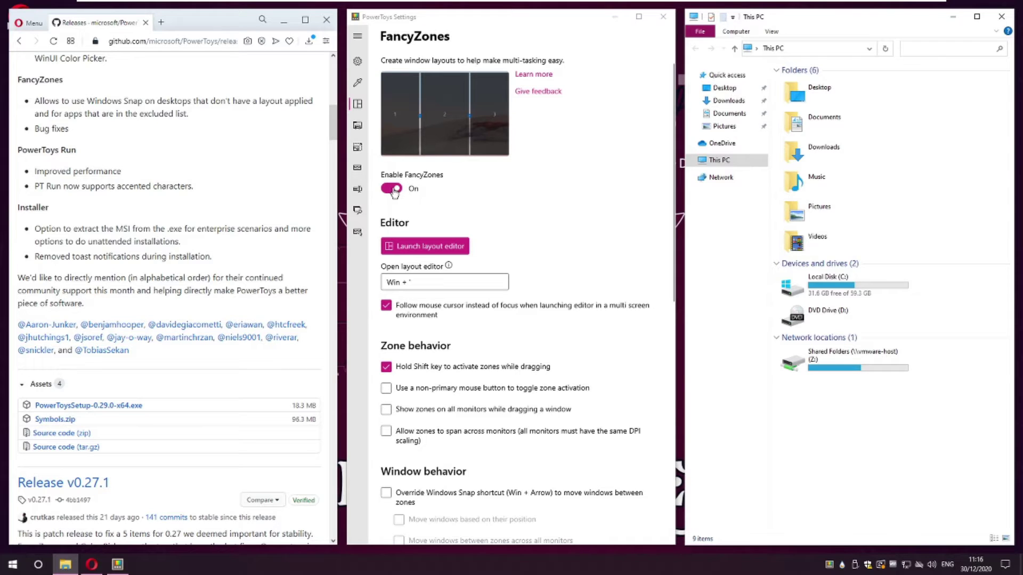
# Launch the FancyZones layout editor, check the custom layouts, and apply the Columns template with 3 zones
pyautogui.click(422, 249)
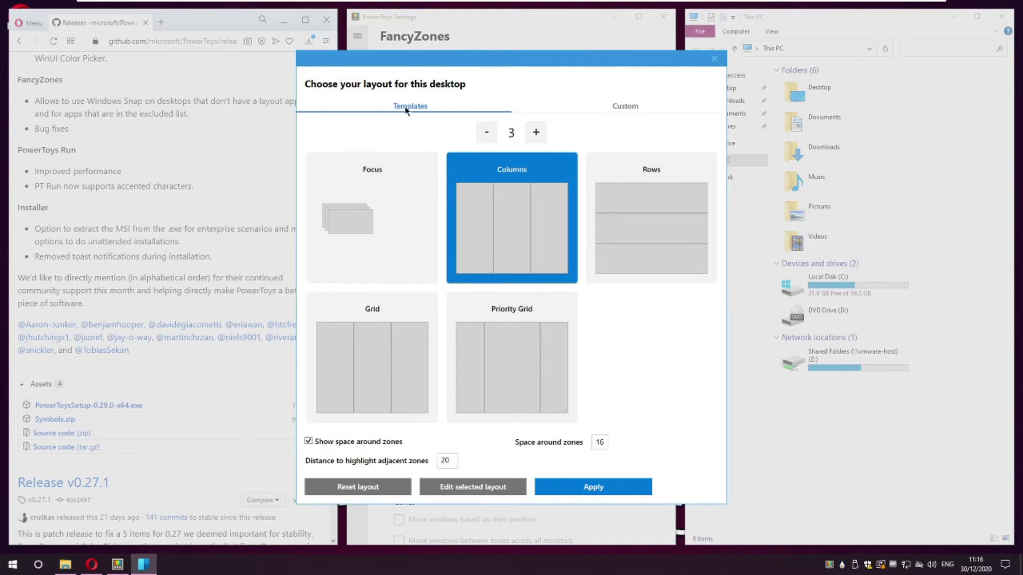
pyautogui.click(621, 106)
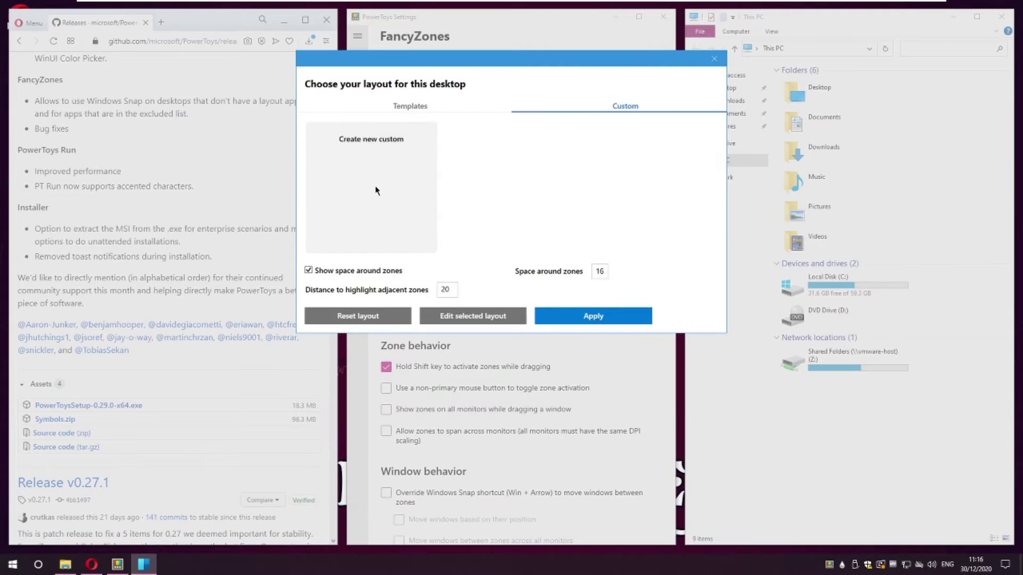
pyautogui.click(425, 108)
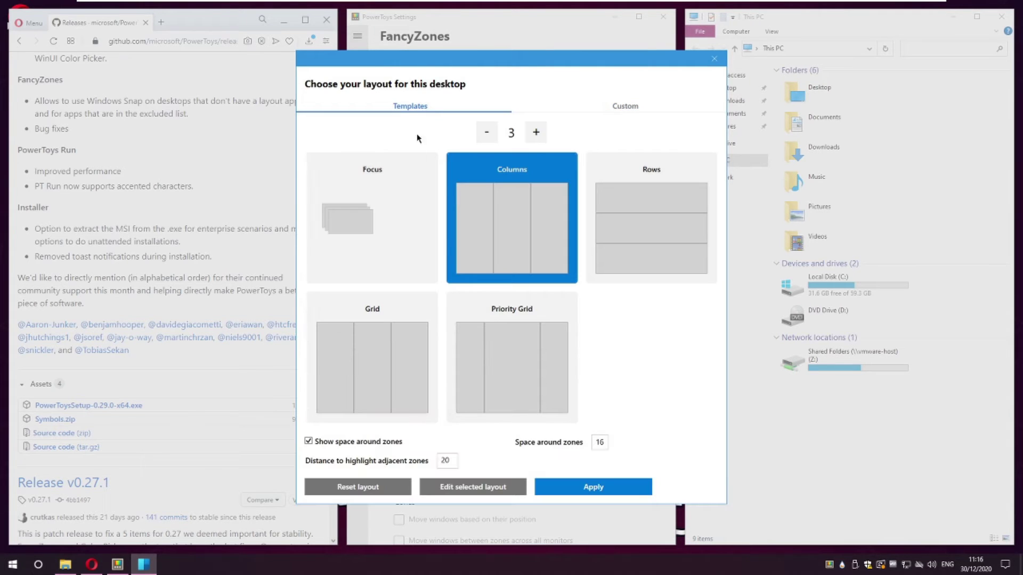
pyautogui.click(591, 487)
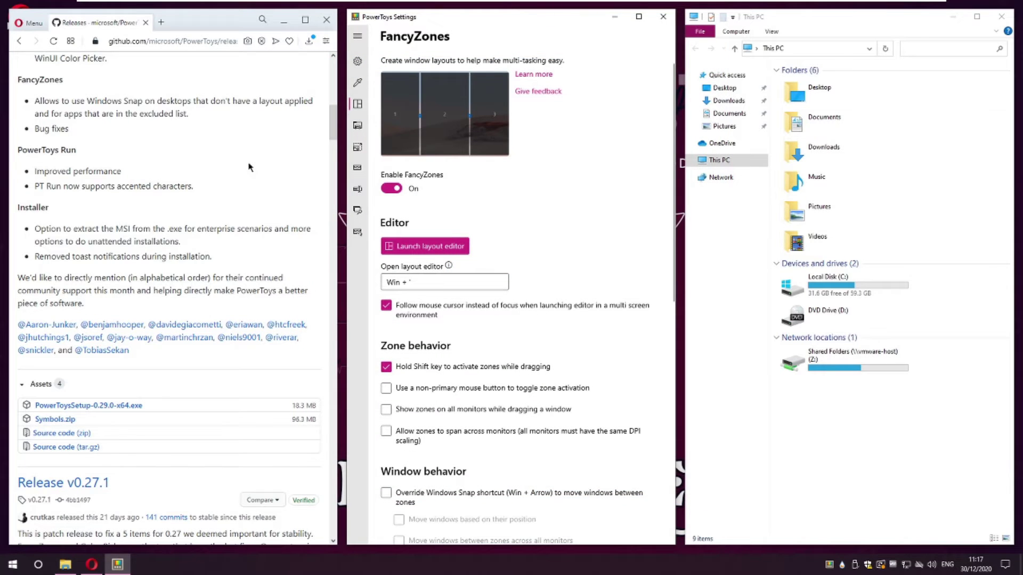
# Pull the PowerToys Settings, browser and File Explorer windows out of their zones, briefly maximizing and restoring the settings window
pyautogui.moveTo(461, 19); pyautogui.dragTo(358, 104)
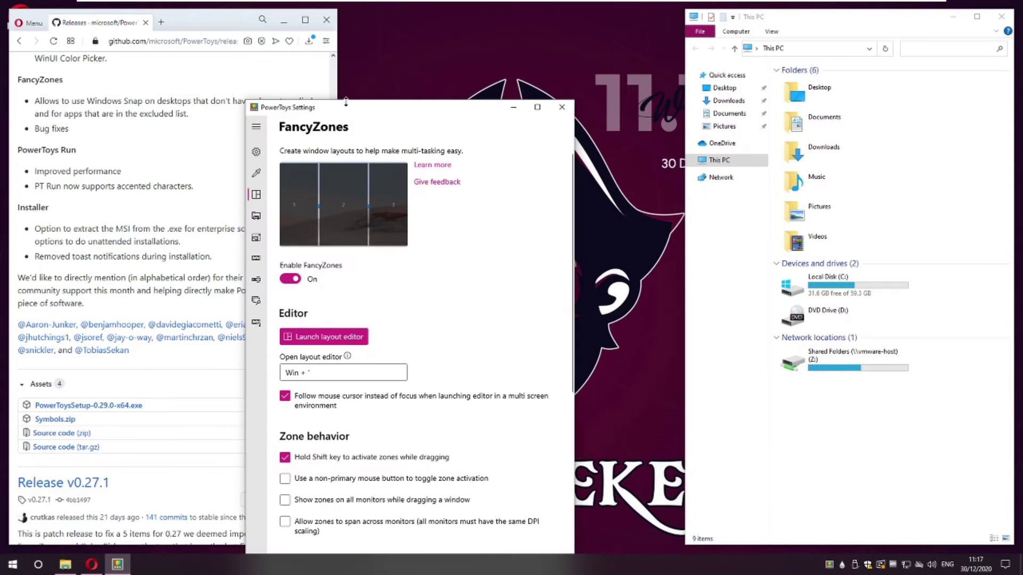
pyautogui.click(538, 105)
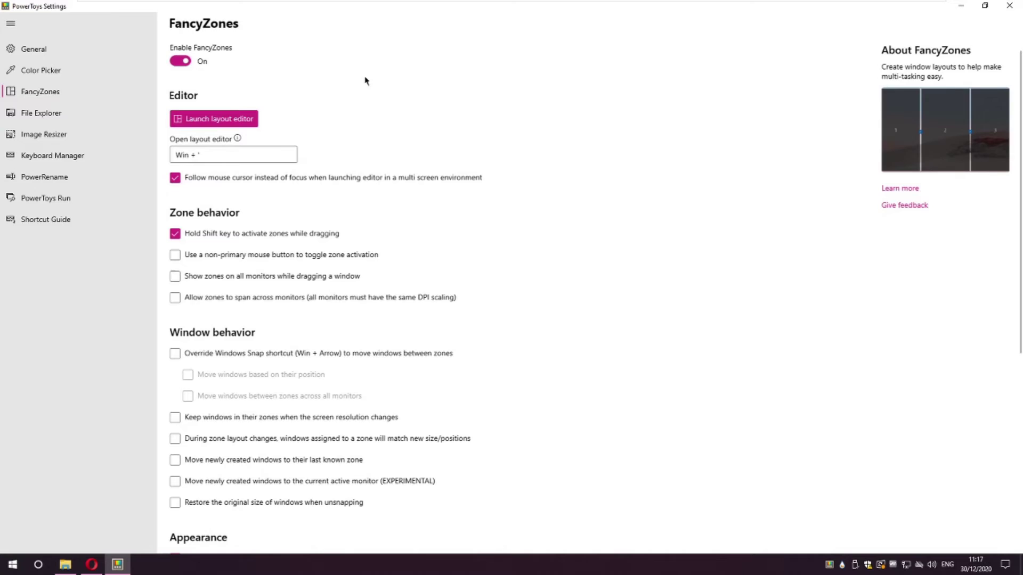
pyautogui.doubleClick(421, 7)
pyautogui.moveTo(261, 26); pyautogui.dragTo(494, 79)
pyautogui.moveTo(807, 21); pyautogui.dragTo(514, 73)
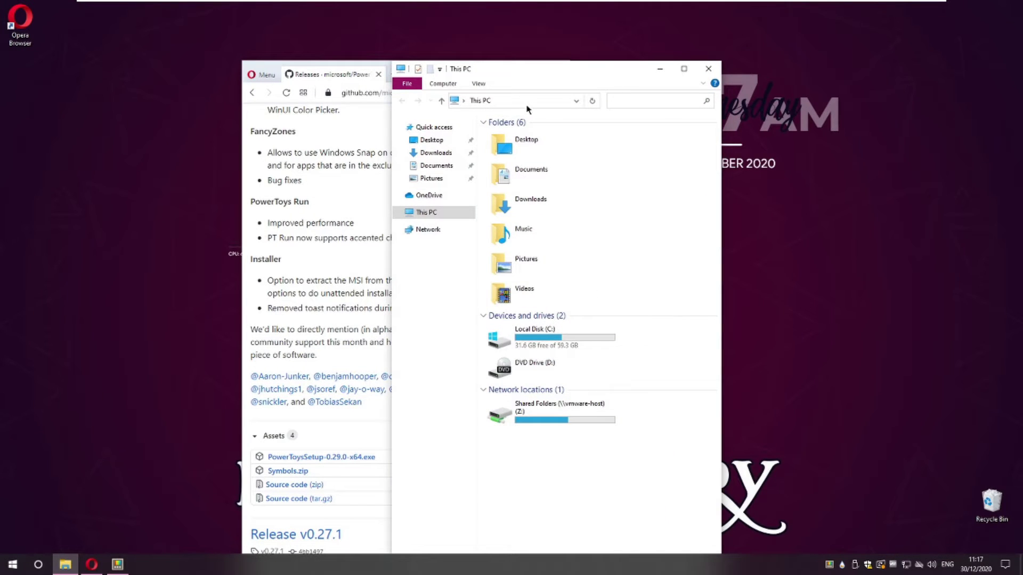
# Snap File Explorer into the third column zone, the browser into the second and PowerToys Settings into the first
pyautogui.moveTo(589, 73); pyautogui.dragTo(864, 40)
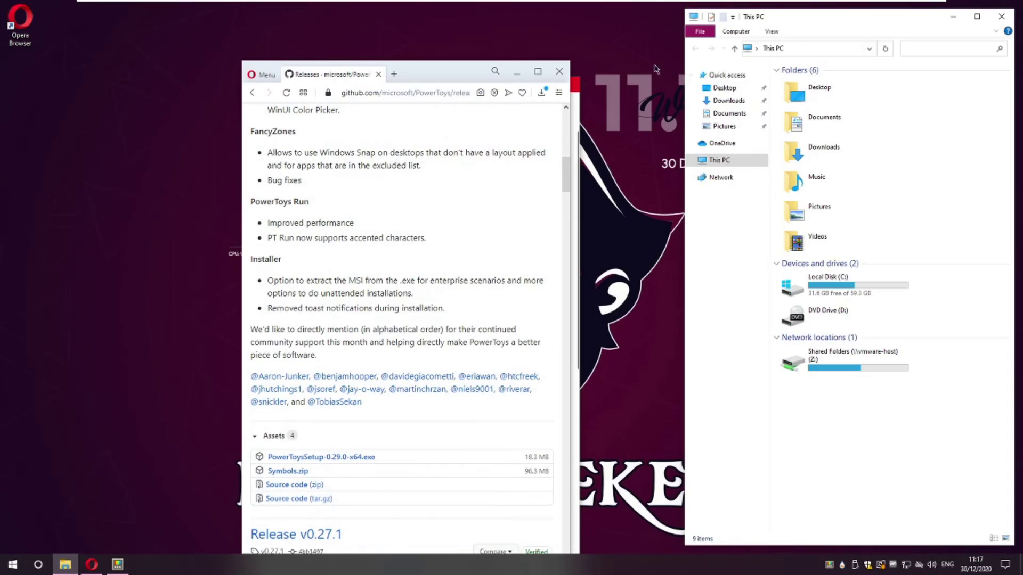
pyautogui.moveTo(432, 69); pyautogui.dragTo(533, 19)
pyautogui.moveTo(318, 87); pyautogui.dragTo(158, 36)
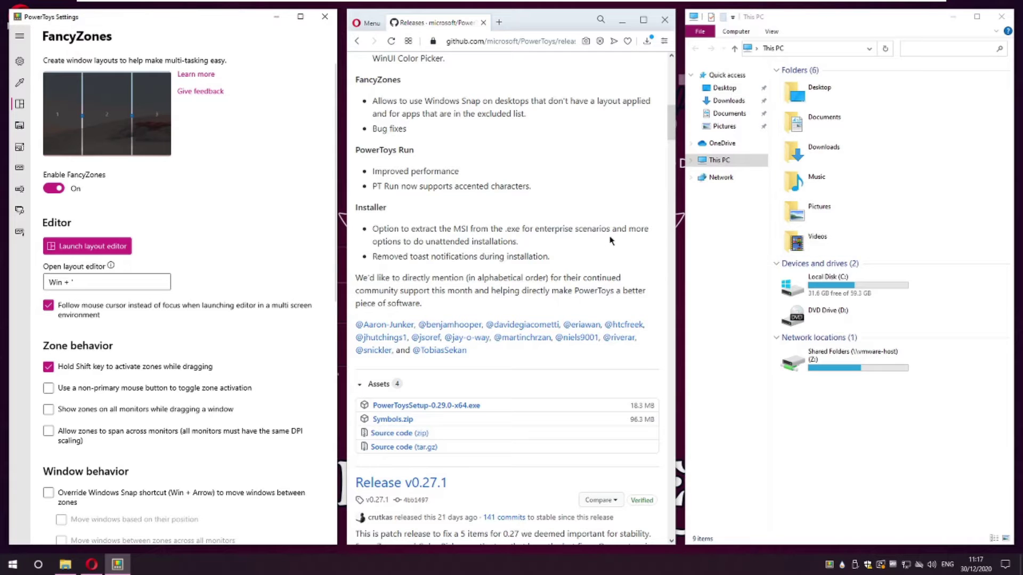
# Look through the release notes in the browser and the FancyZones window behavior, appearance and excluded apps settings
pyautogui.scroll(-10, 495, 253)
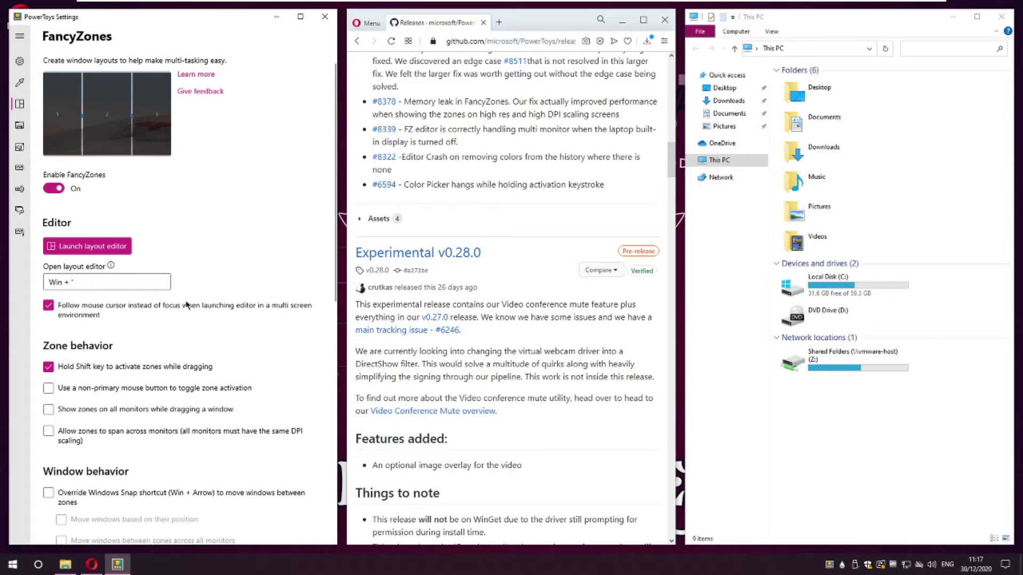
pyautogui.scroll(-3, 216, 278)
pyautogui.scroll(-3, 191, 317)
pyautogui.scroll(-3, 190, 316)
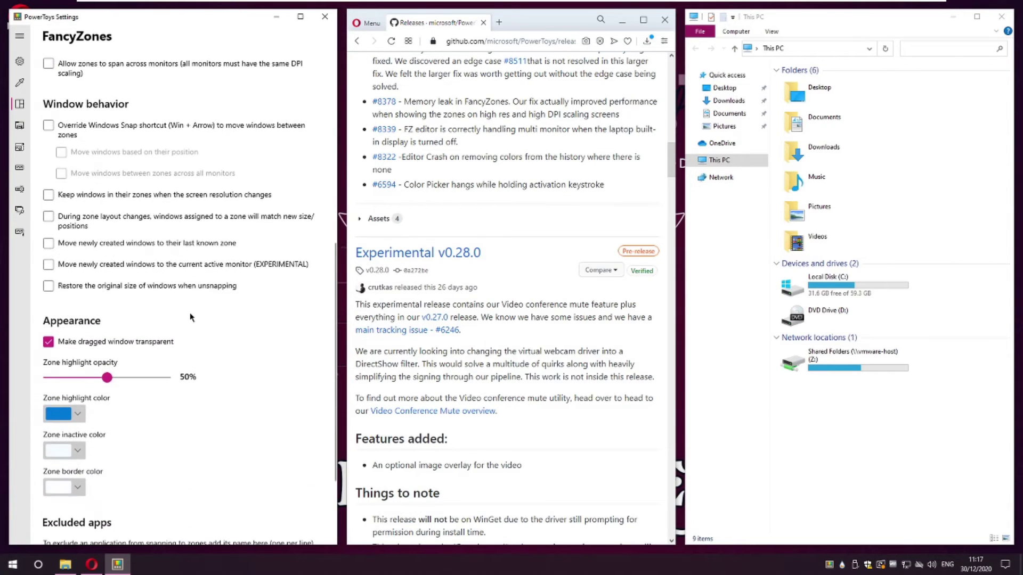
pyautogui.scroll(-3, 190, 317)
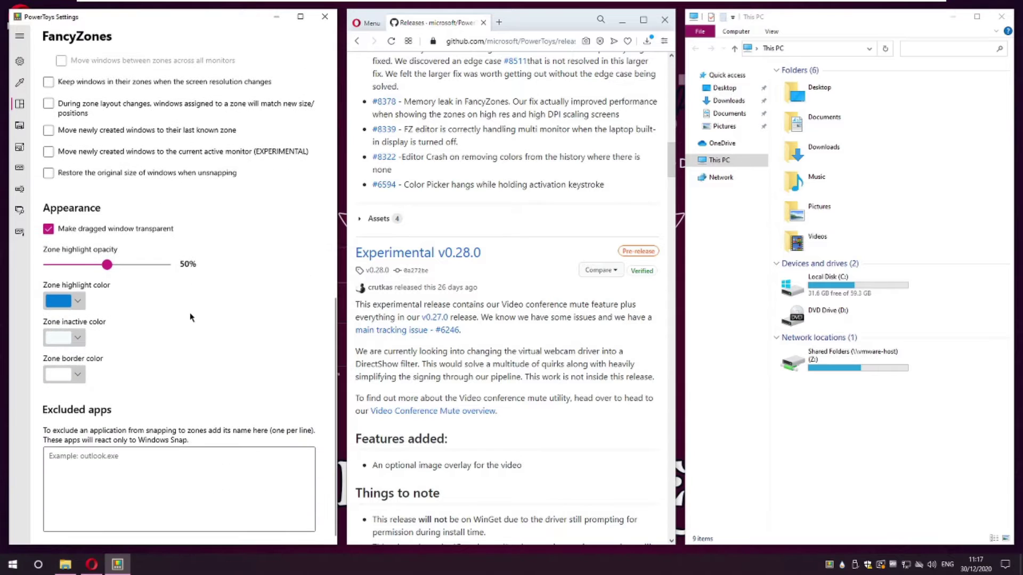
pyautogui.scroll(15, 191, 317)
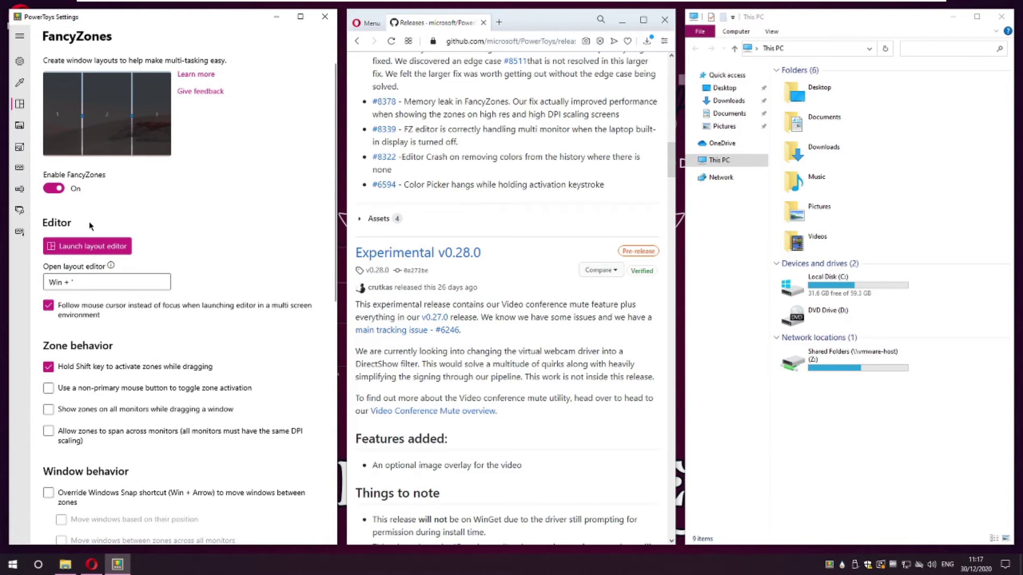
# Launch the FancyZones layout editor, start a new custom layout and add one zone to it
pyautogui.click(89, 246)
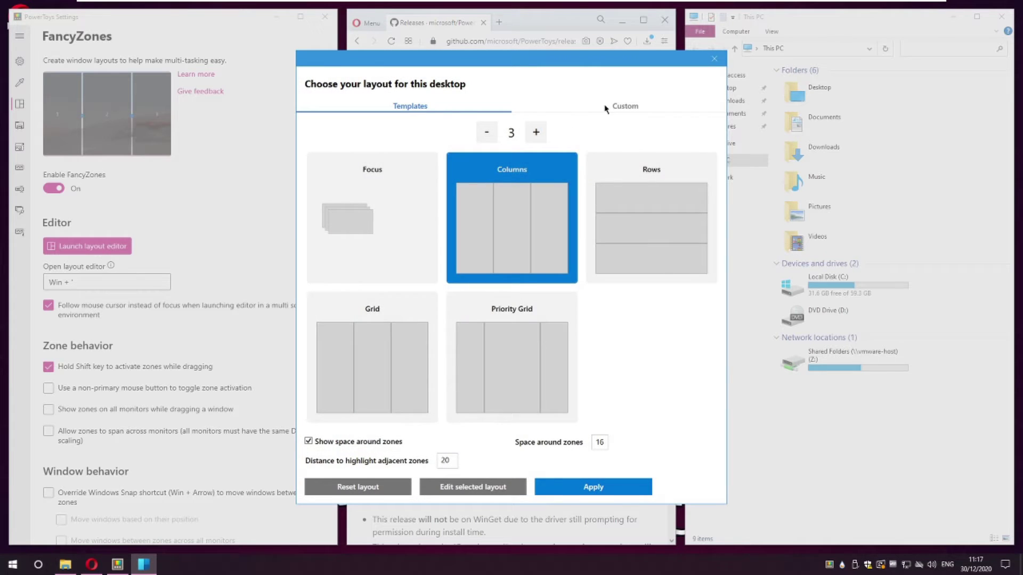
pyautogui.click(606, 108)
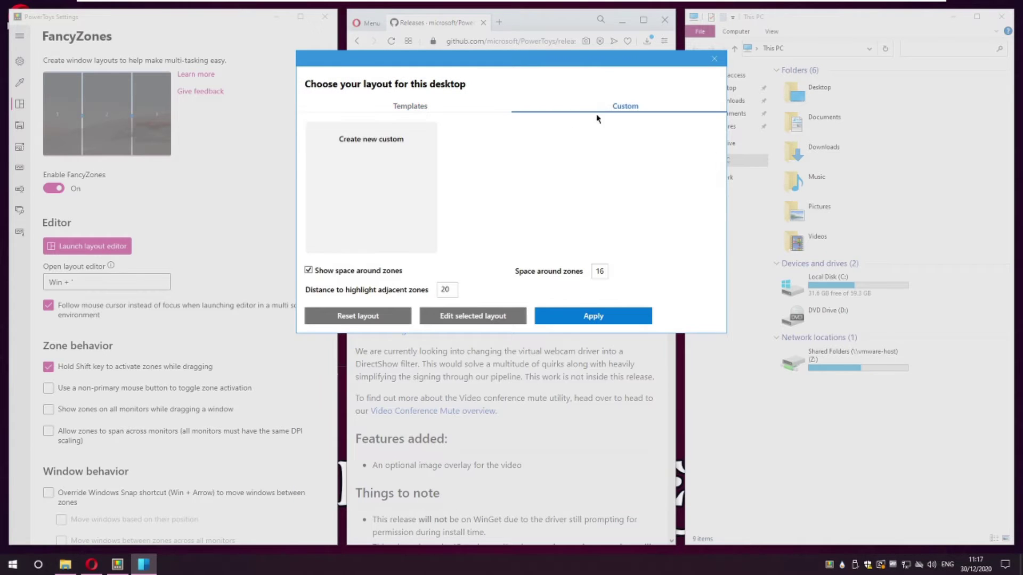
pyautogui.click(393, 179)
pyautogui.click(212, 179)
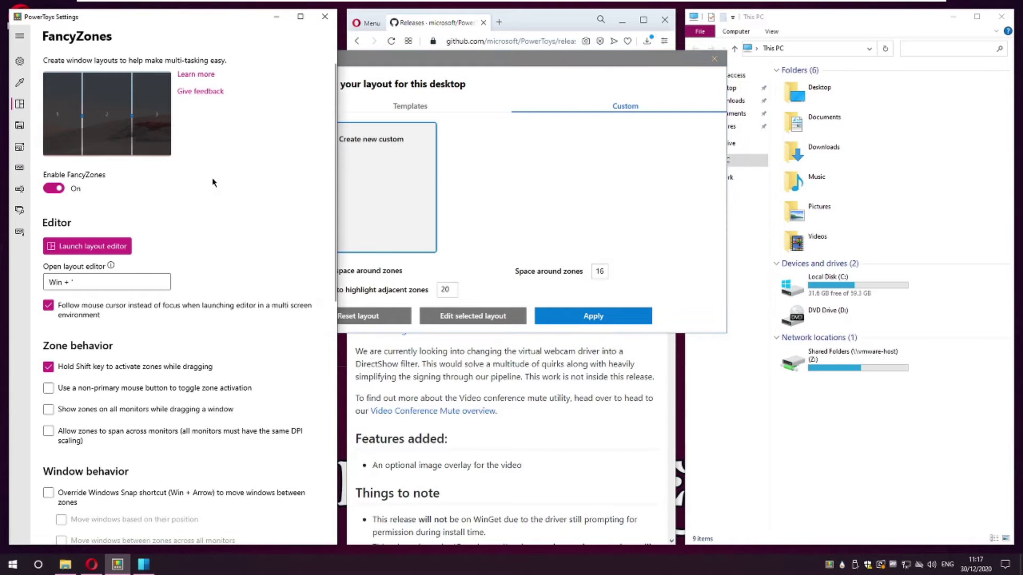
pyautogui.click(508, 198)
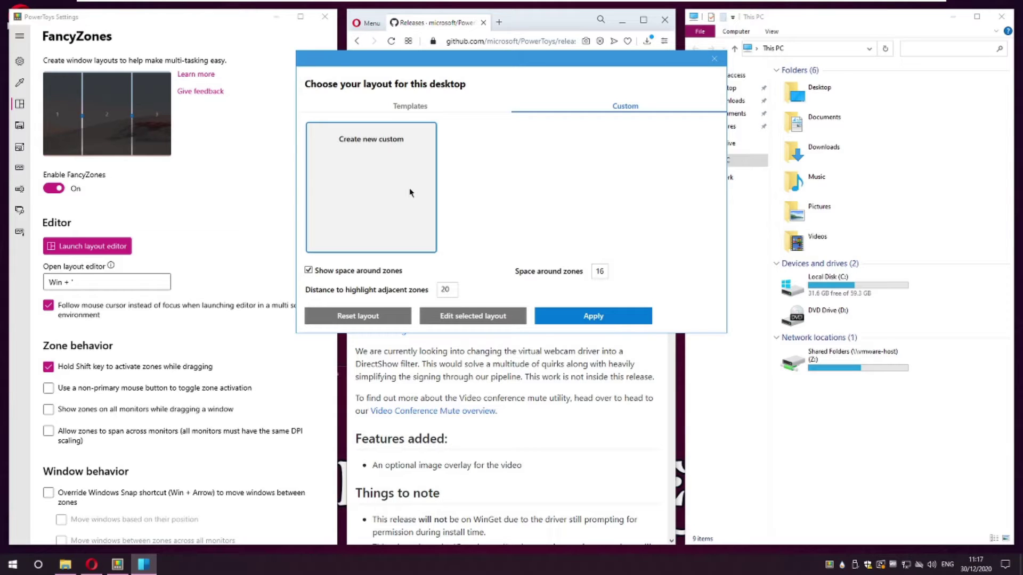
pyautogui.click(437, 107)
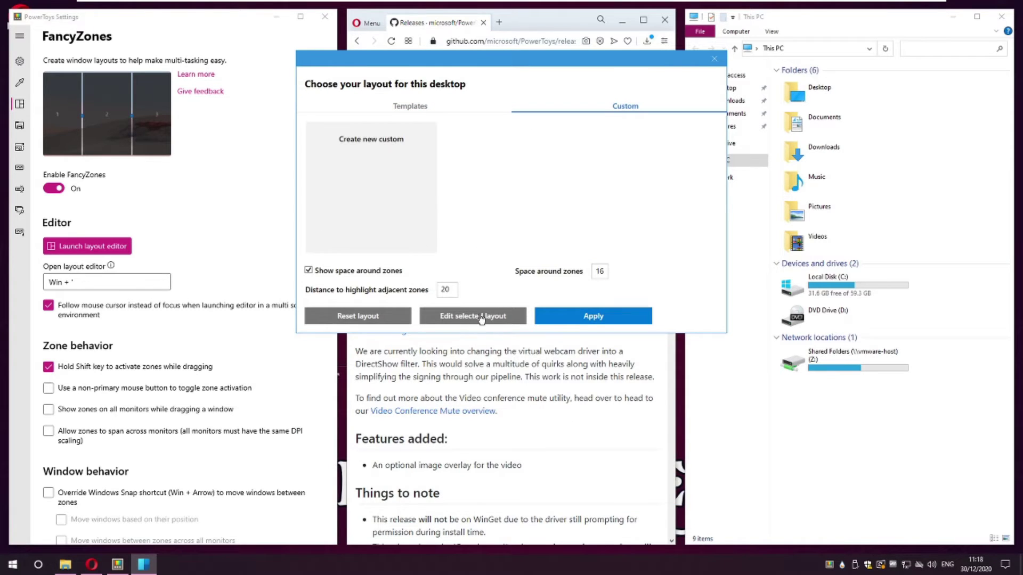
pyautogui.click(481, 318)
pyautogui.click(492, 270)
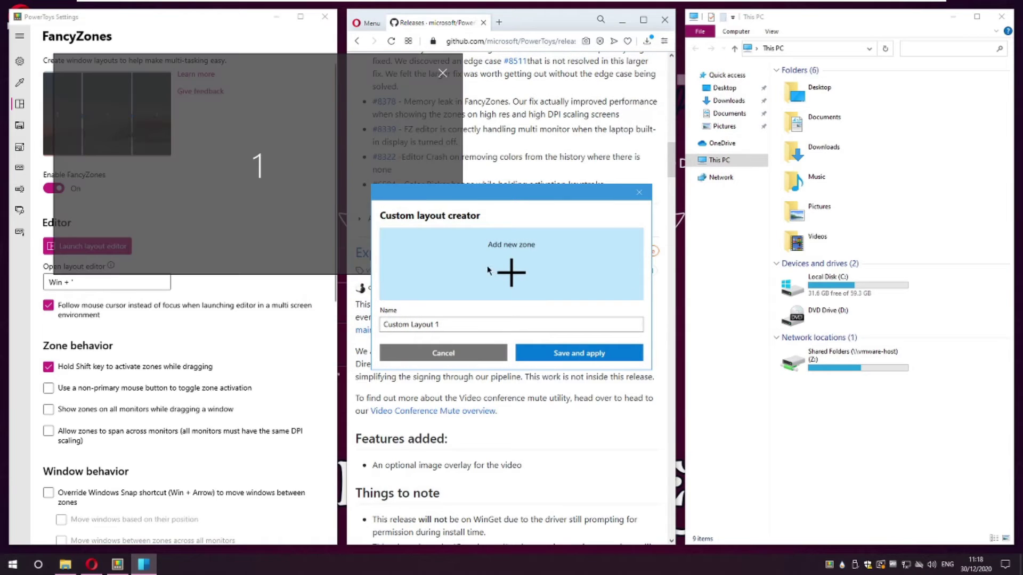
# Move zone 1 toward the desktop's upper-left corner, widen it across to the File Explorer window and lower its upper edge
pyautogui.moveTo(239, 163); pyautogui.dragTo(201, 130)
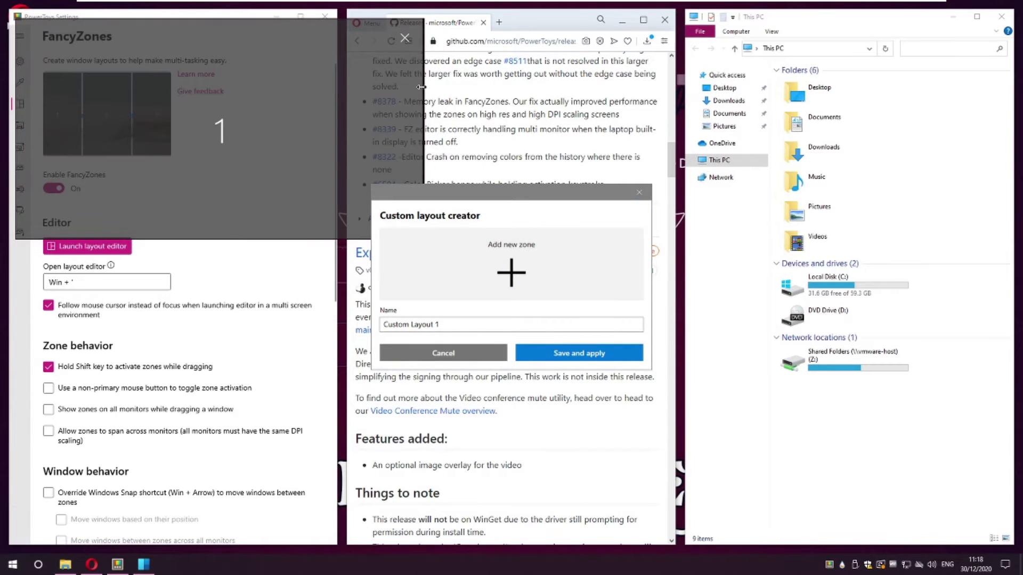
pyautogui.moveTo(425, 93); pyautogui.dragTo(823, 90)
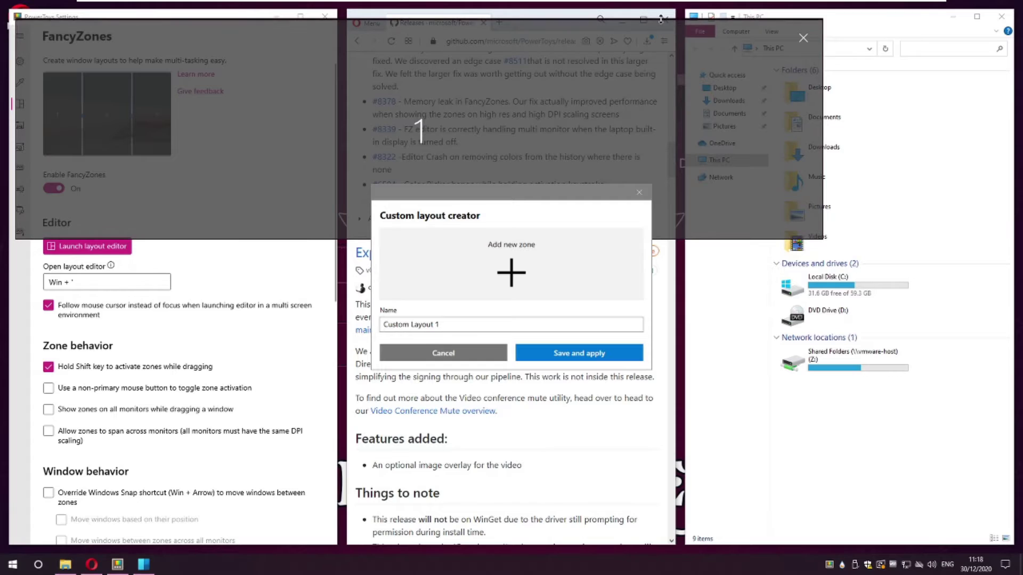
pyautogui.moveTo(661, 19); pyautogui.dragTo(658, 66)
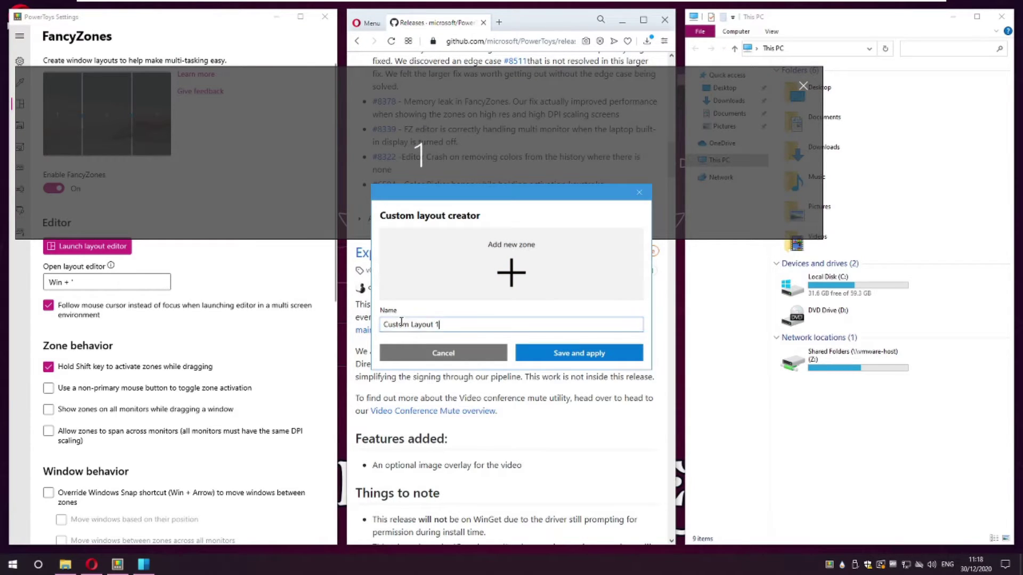
# Keep the name Custom Layout 1, save the custom layout and apply it to the desktop
pyautogui.click(401, 324)
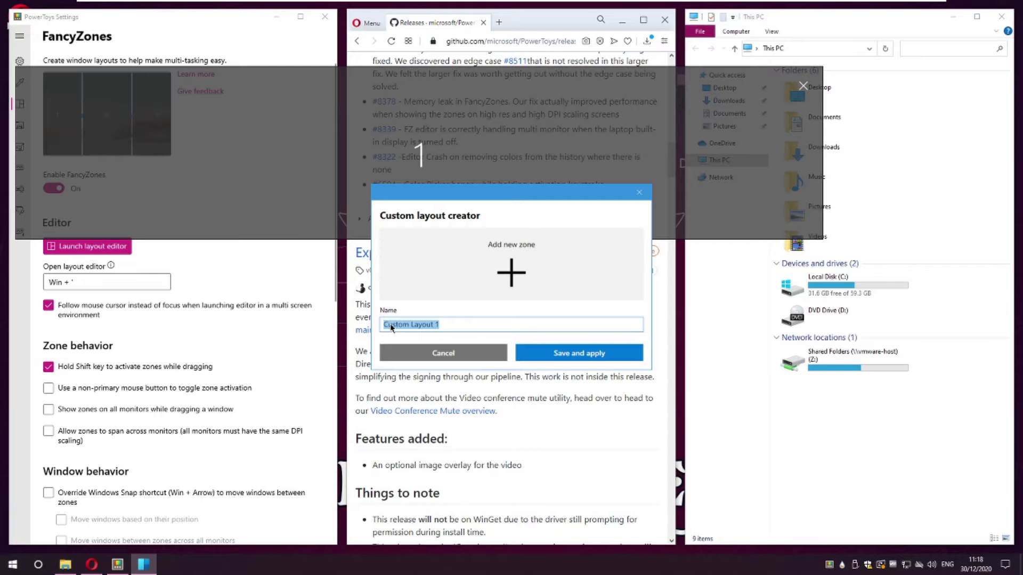
pyautogui.click(538, 353)
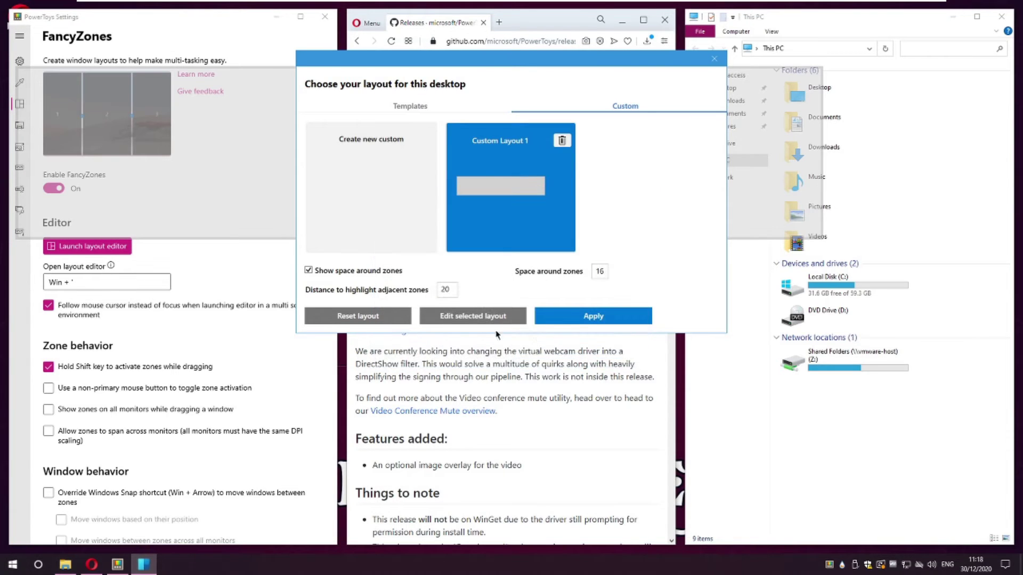
pyautogui.click(590, 318)
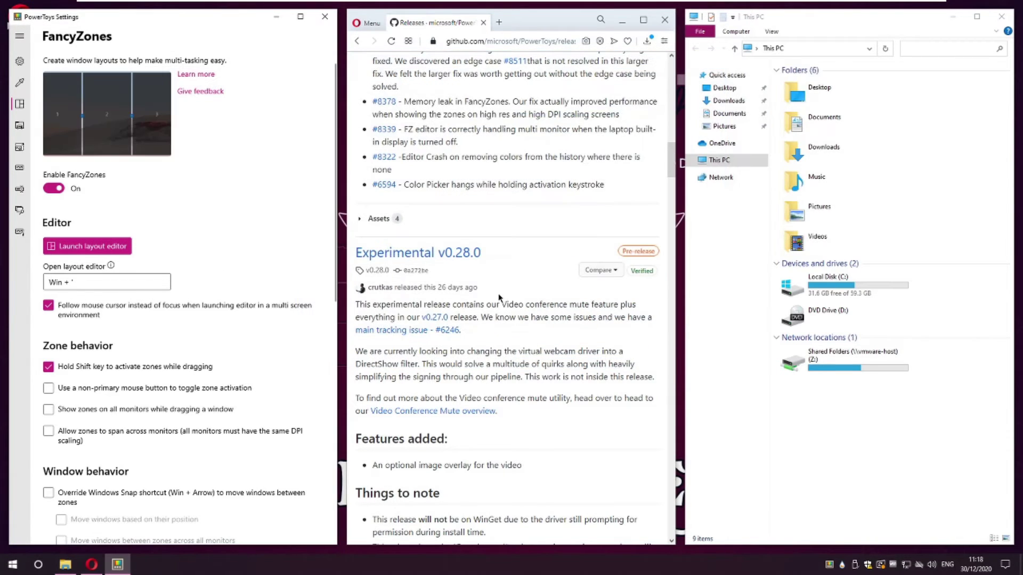
# Snap the PowerToys Settings window into the custom zone, then maximize it and look through the FancyZones settings
pyautogui.moveTo(214, 19); pyautogui.dragTo(465, 226)
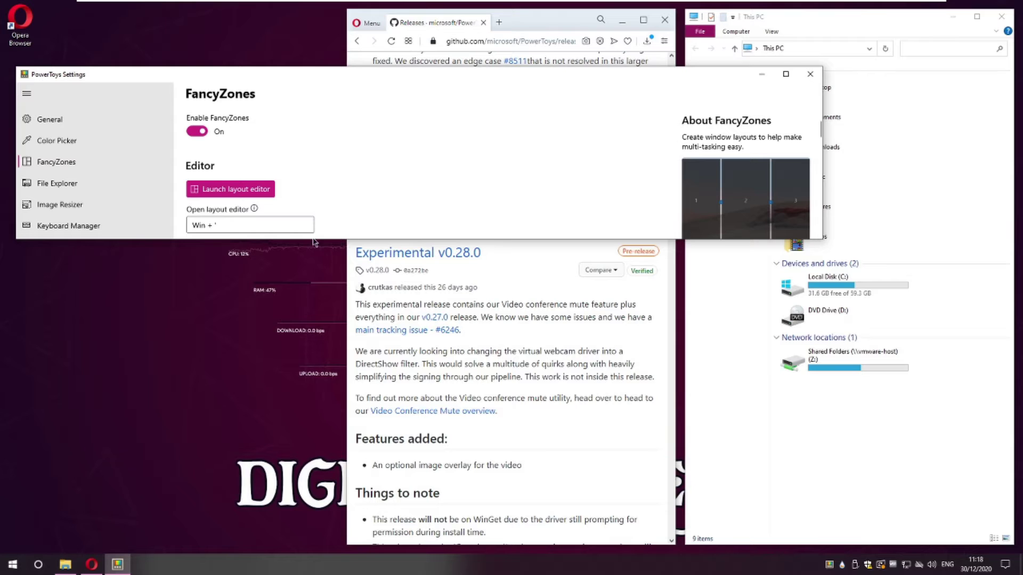
pyautogui.scroll(-1, 300, 178)
pyautogui.scroll(-5, 300, 178)
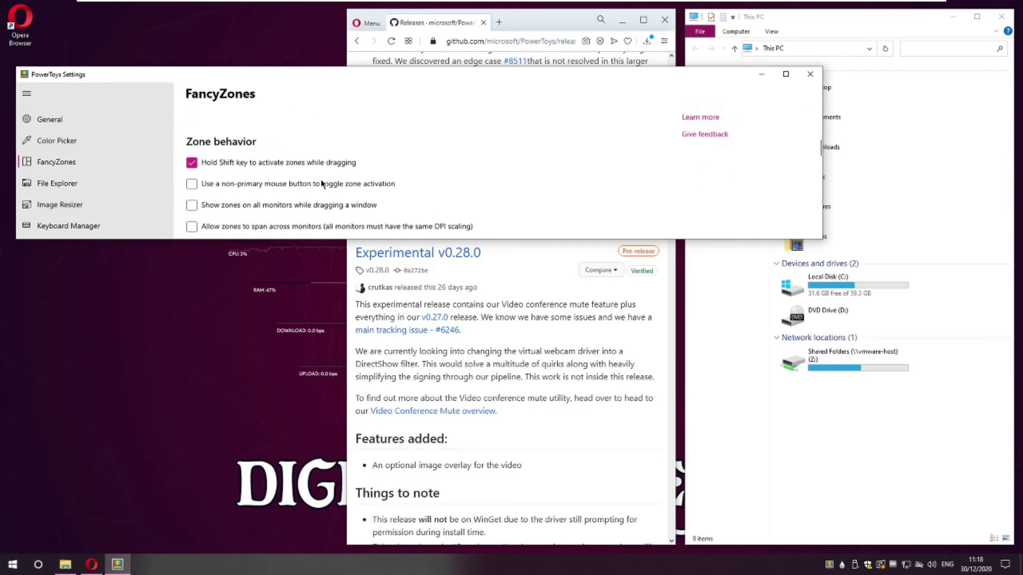
pyautogui.click(785, 73)
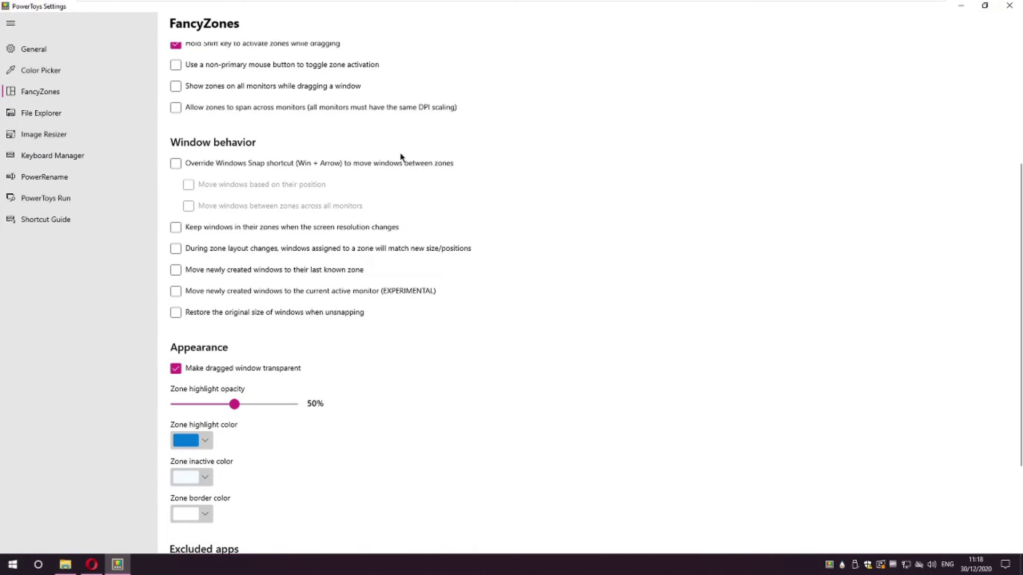
pyautogui.scroll(-3, 226, 183)
pyautogui.scroll(6, 197, 208)
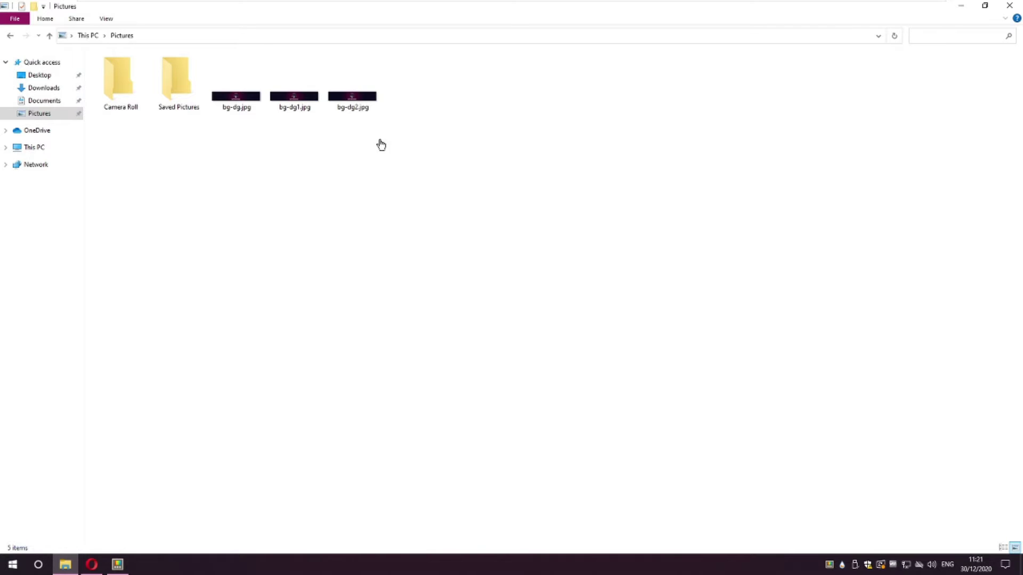
# Check the file name extensions display option for the Pictures folder in File Explorer
pyautogui.click(107, 19)
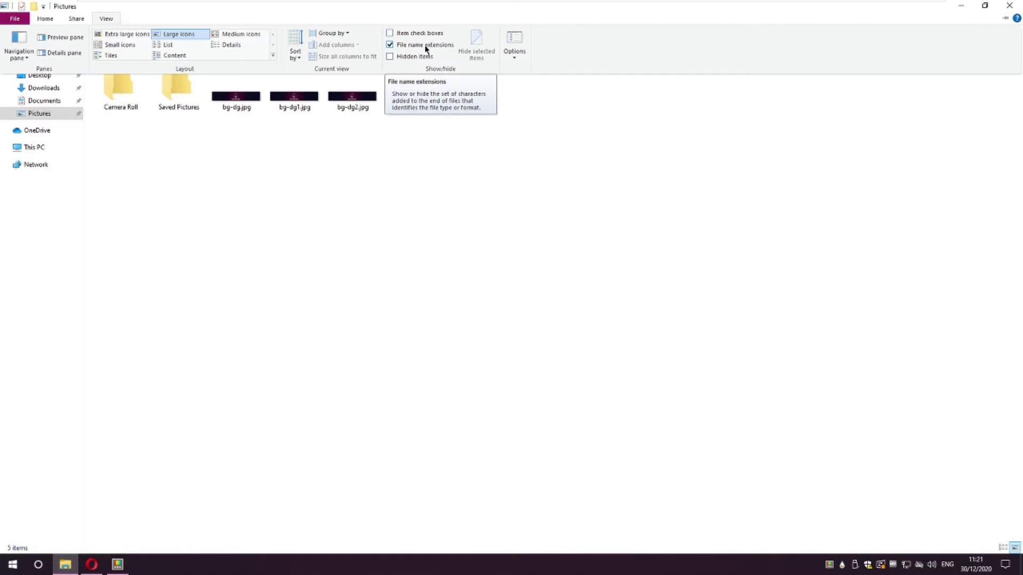
pyautogui.click(415, 123)
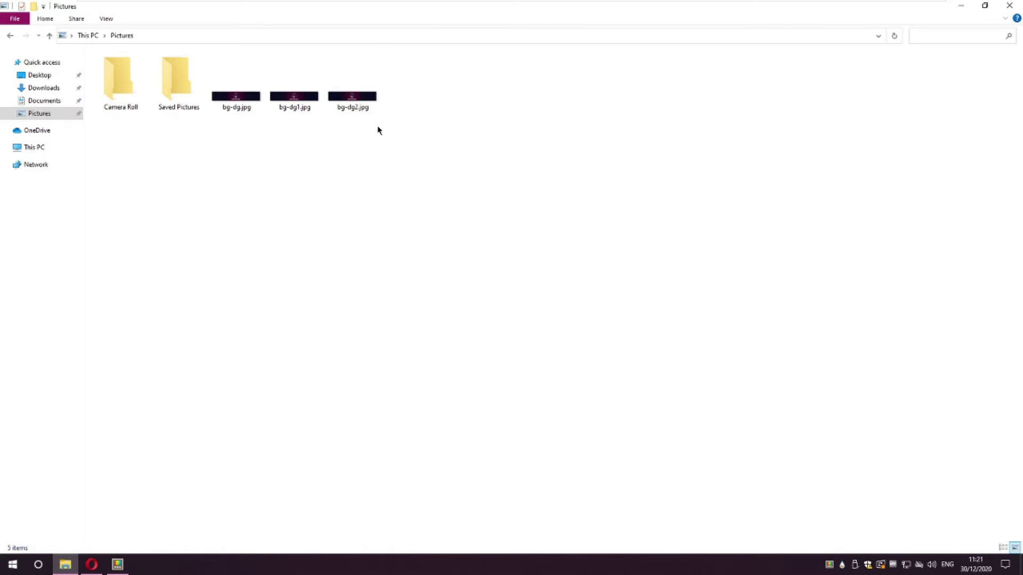
pyautogui.click(107, 20)
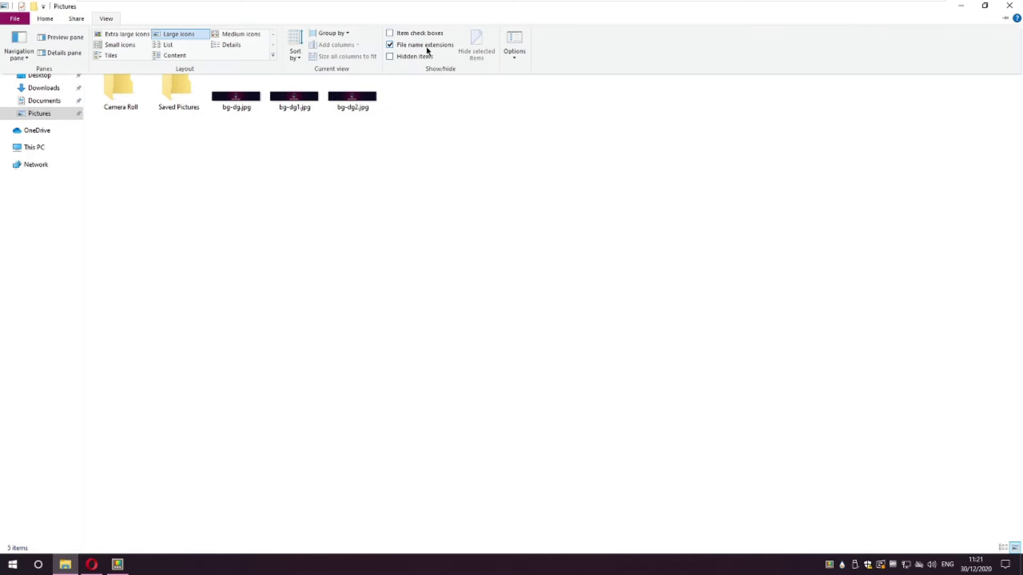
# Batch-rename bg-dg.jpg, bg-dg1.jpg and bg-dg2.jpg with PowerRename, replacing "bg-" with "new"
pyautogui.moveTo(381, 126); pyautogui.dragTo(223, 97)
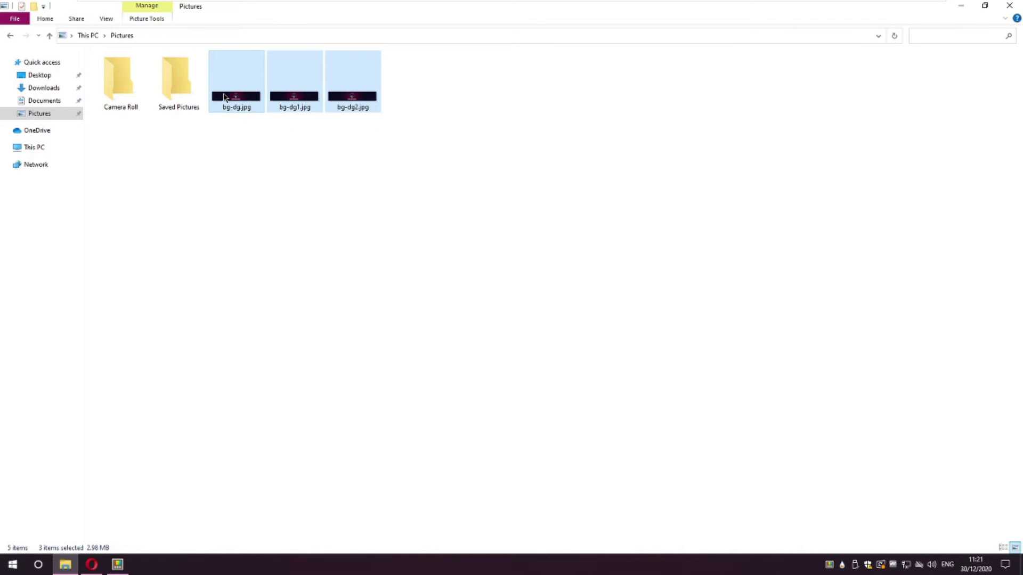
pyautogui.rightClick(224, 97)
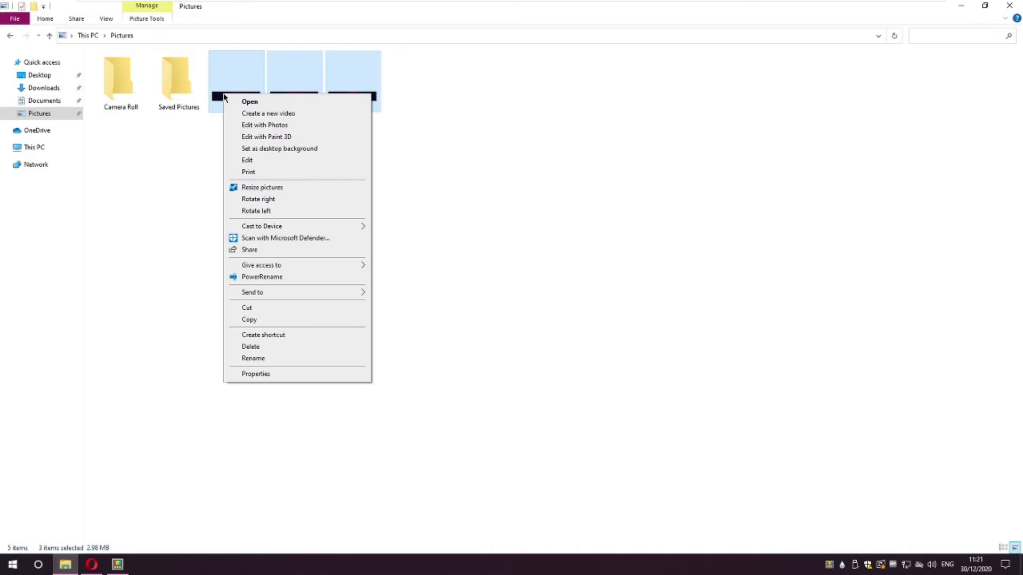
pyautogui.click(284, 278)
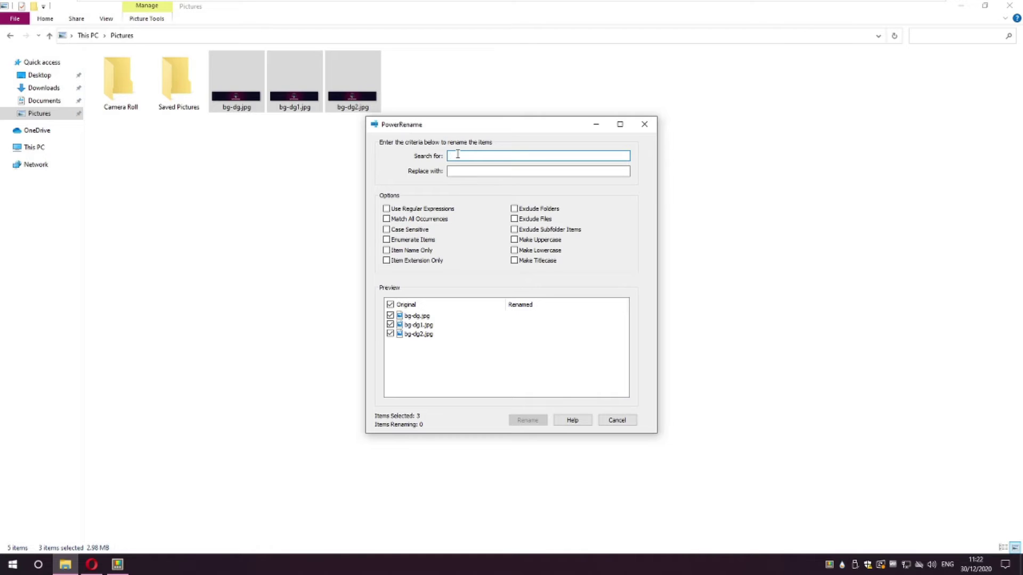
pyautogui.write('bg-')
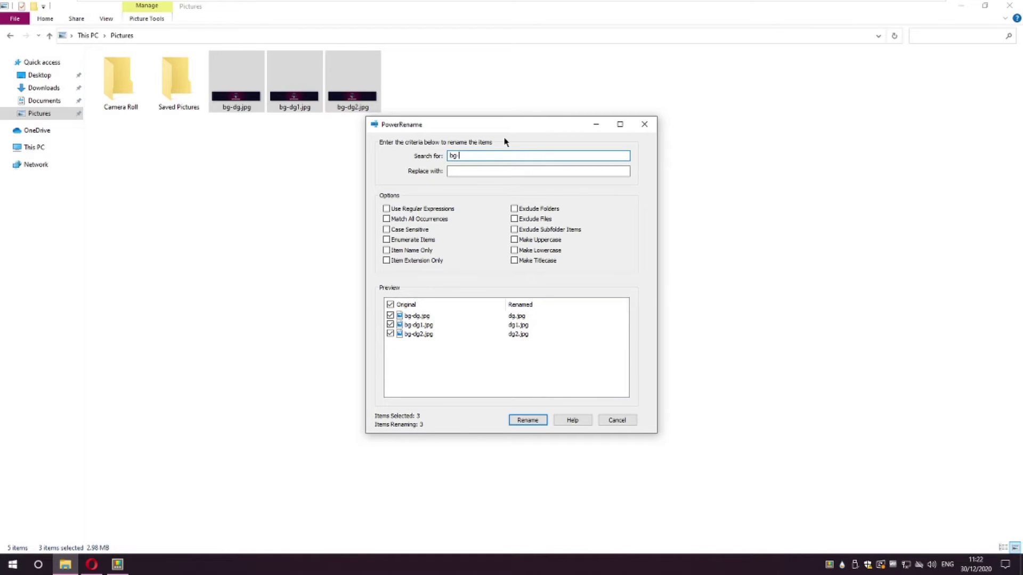
pyautogui.click(457, 172)
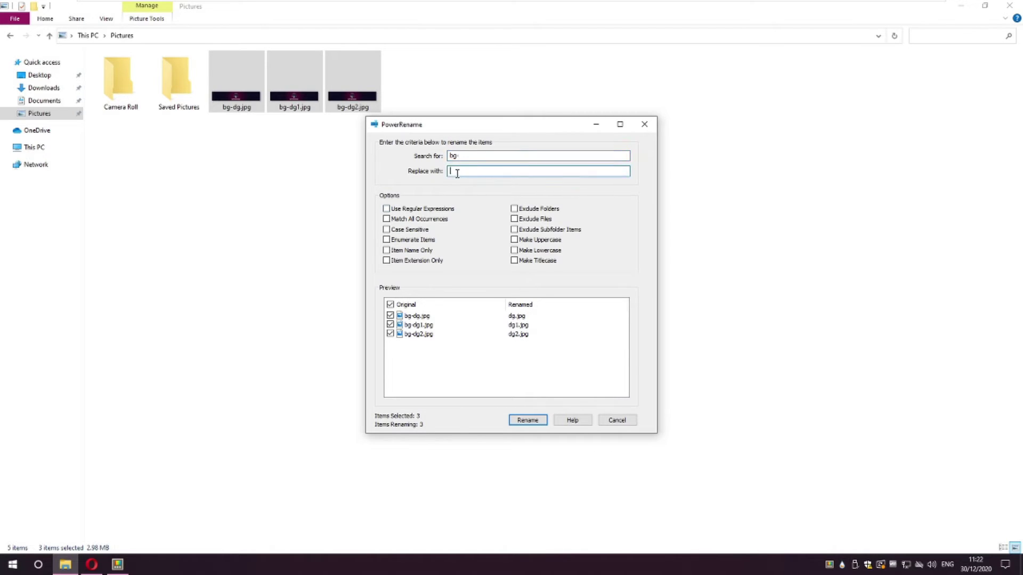
pyautogui.write('new')
pyautogui.click(526, 421)
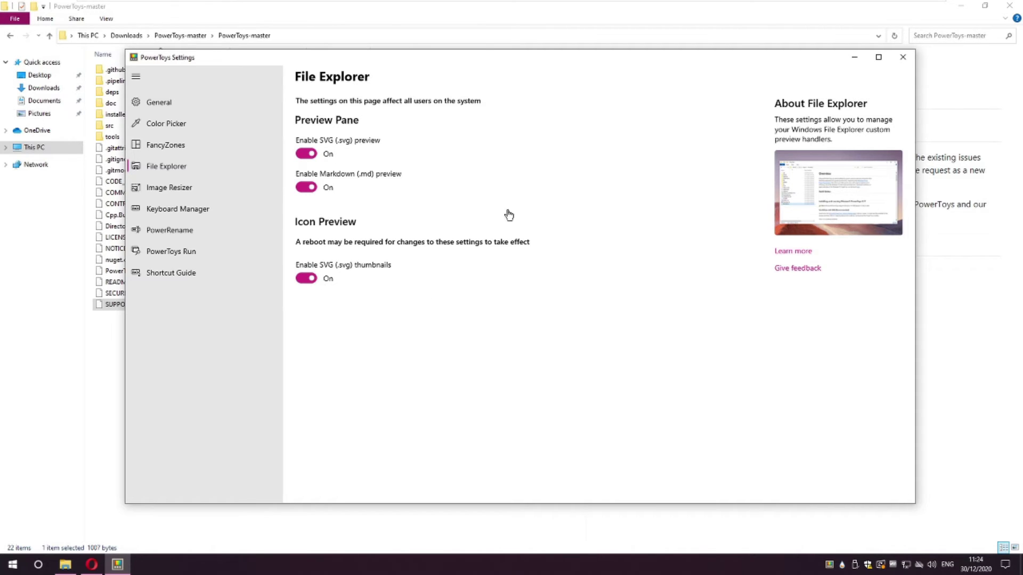
# Bring the PowerToys-master folder window forward and check its Preview pane option
pyautogui.click(385, 13)
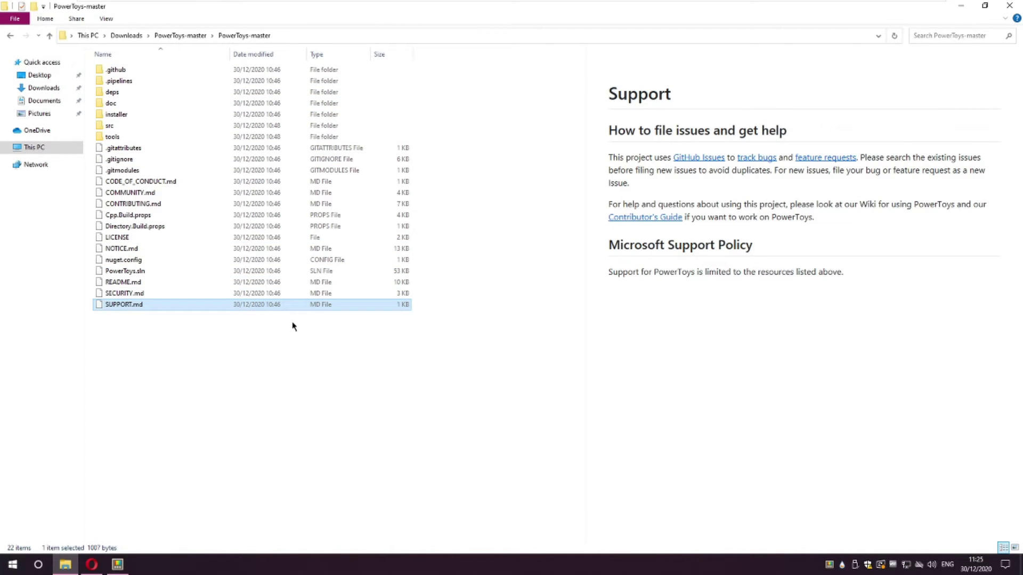
pyautogui.click(108, 20)
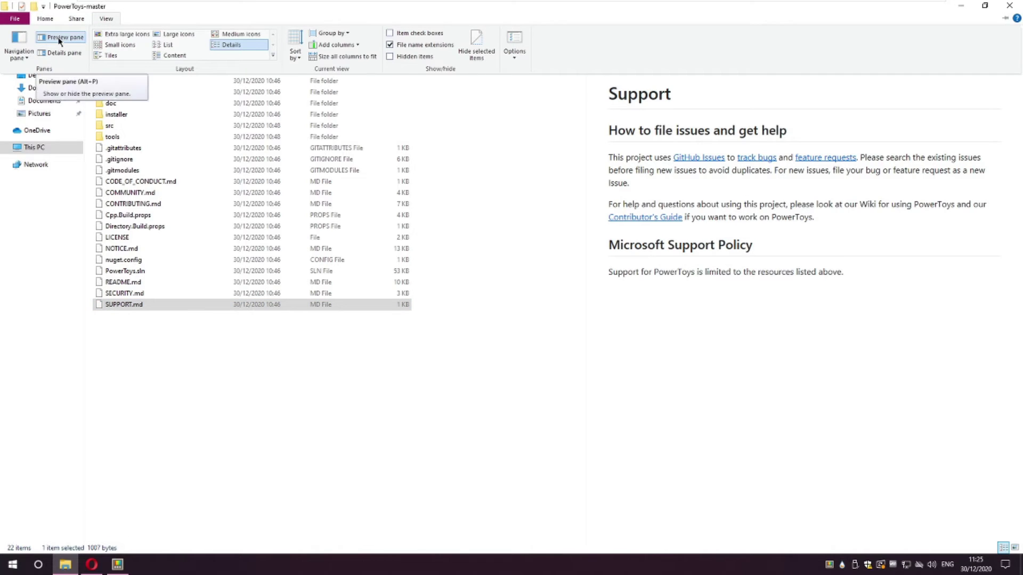
pyautogui.click(311, 350)
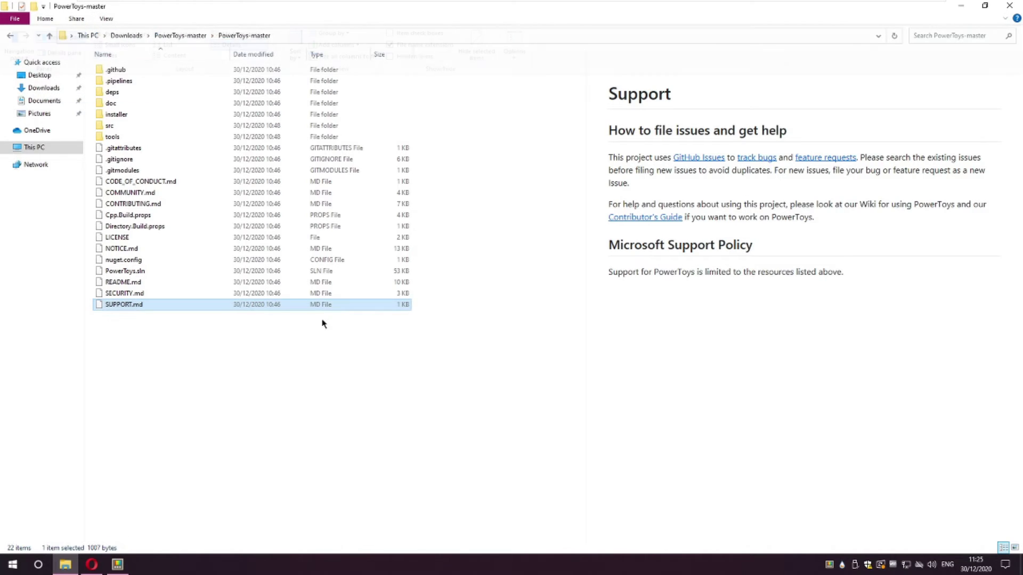
# Preview SECURITY.md and README.md in the PowerToys-master folder and read through their rendered Markdown
pyautogui.click(335, 294)
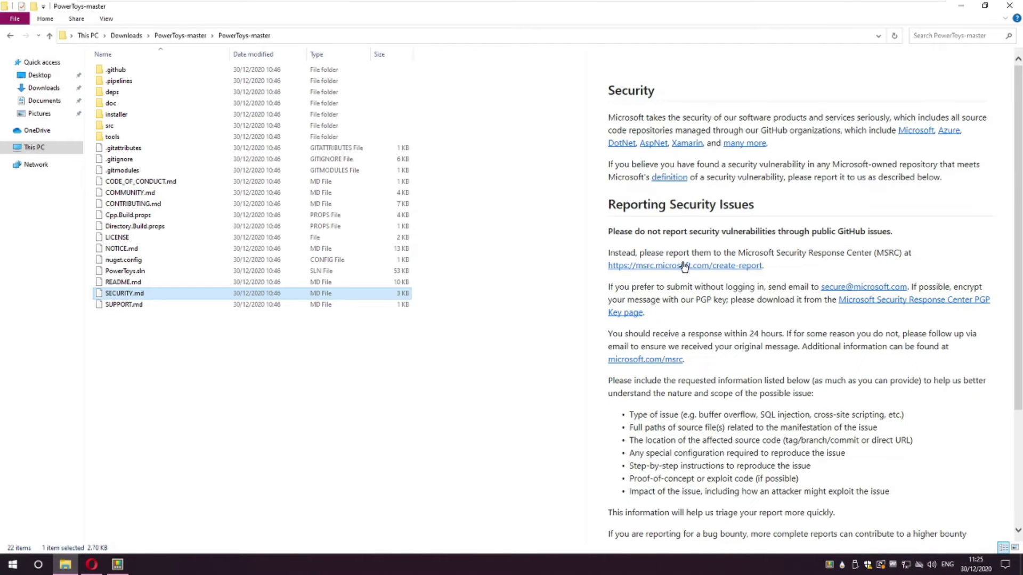
pyautogui.scroll(-3, 685, 266)
pyautogui.scroll(3, 692, 327)
pyautogui.click(284, 282)
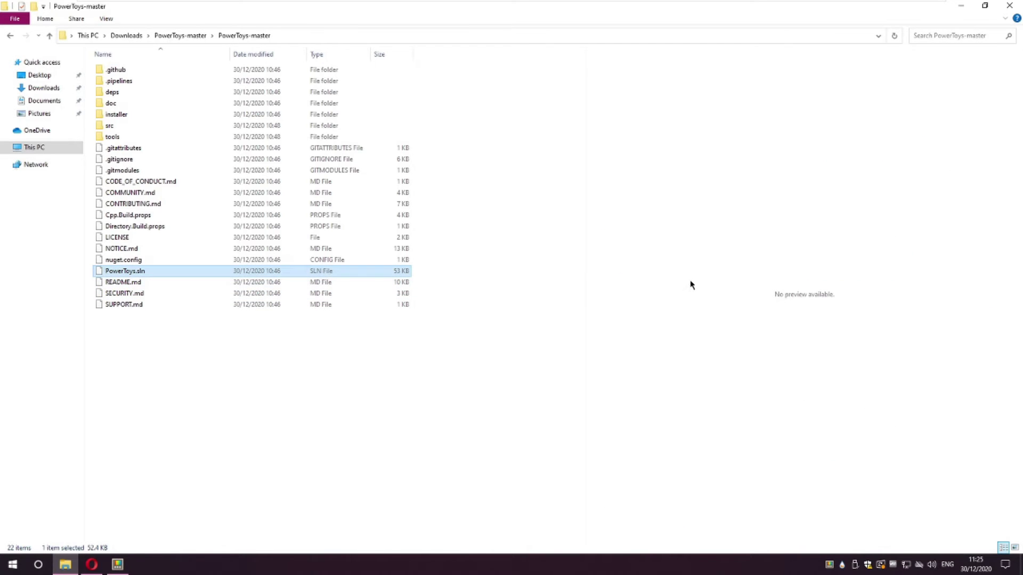
pyautogui.scroll(-15, 797, 290)
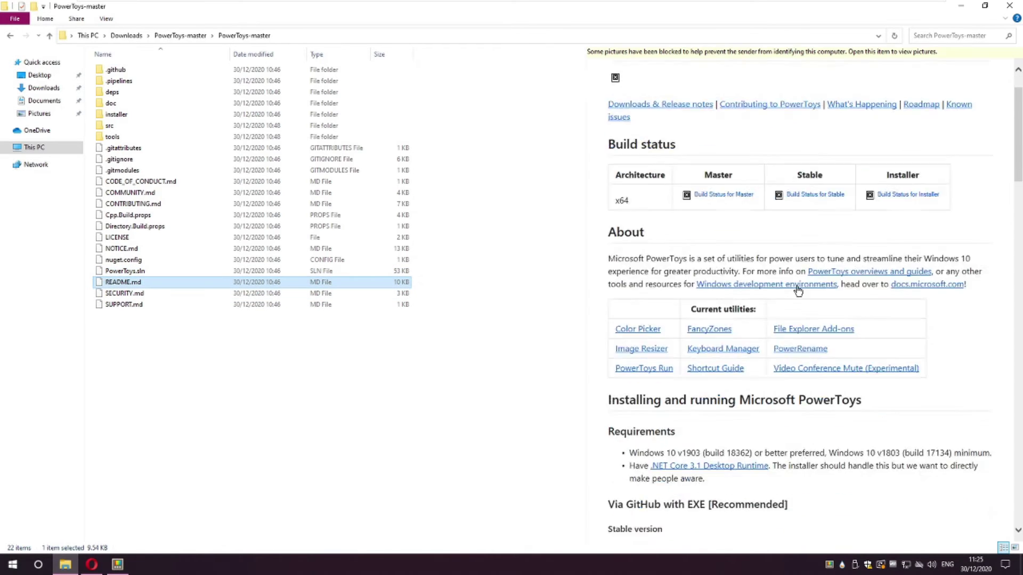
# Switch to PowerToys Settings and review the Image Resizer sizes, file options and fallback encoder choices, keeping JPEG encoder
pyautogui.click(117, 565)
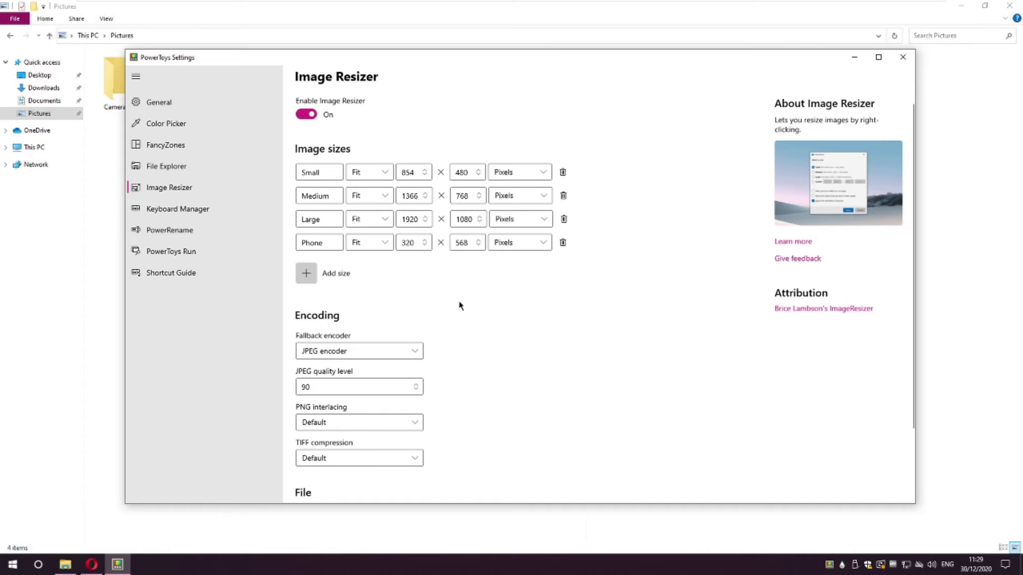
pyautogui.scroll(-1, 533, 309)
pyautogui.scroll(-3, 533, 309)
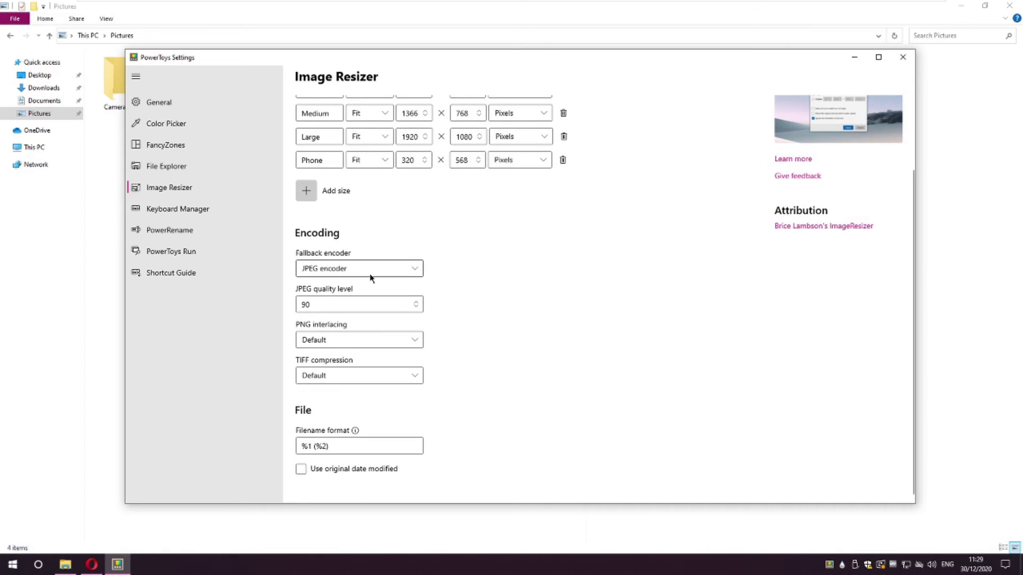
pyautogui.click(405, 269)
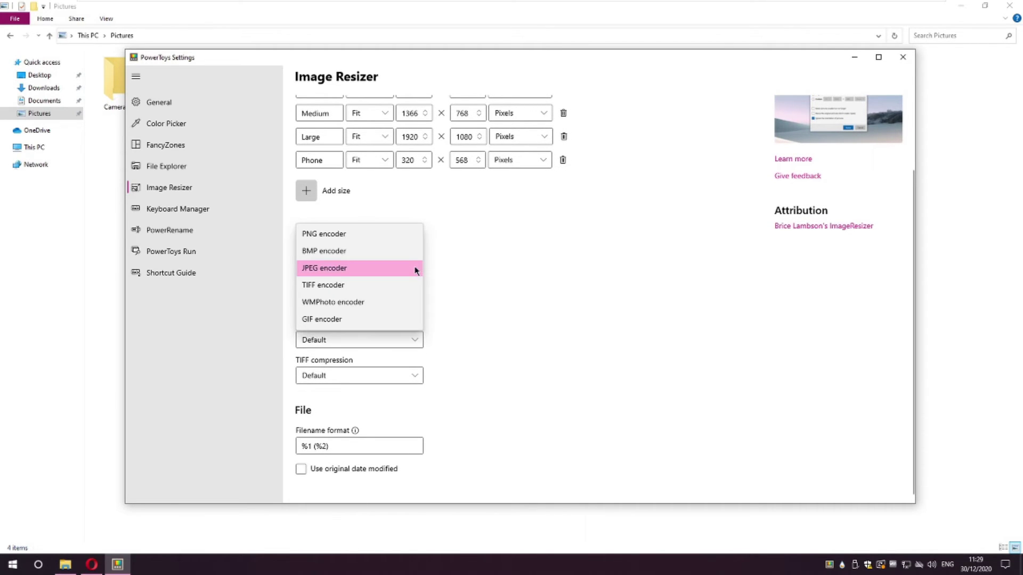
pyautogui.click(404, 269)
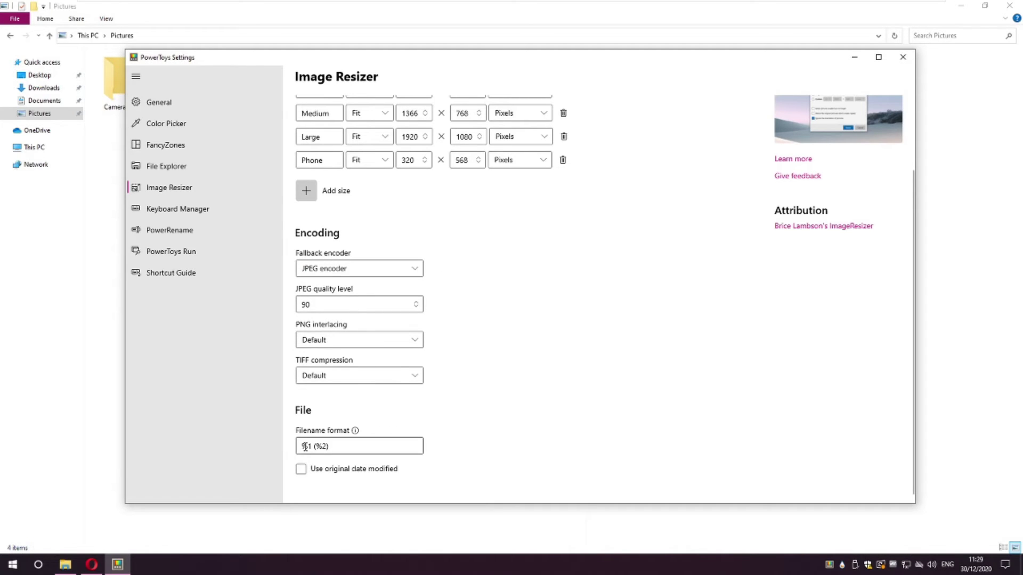
# Resize dog.jpg in the Pictures folder to the Small size (854 × 480 pixels) with Image Resizer and view the resized copy
pyautogui.moveTo(301, 445)
pyautogui.moveTo(307, 447)
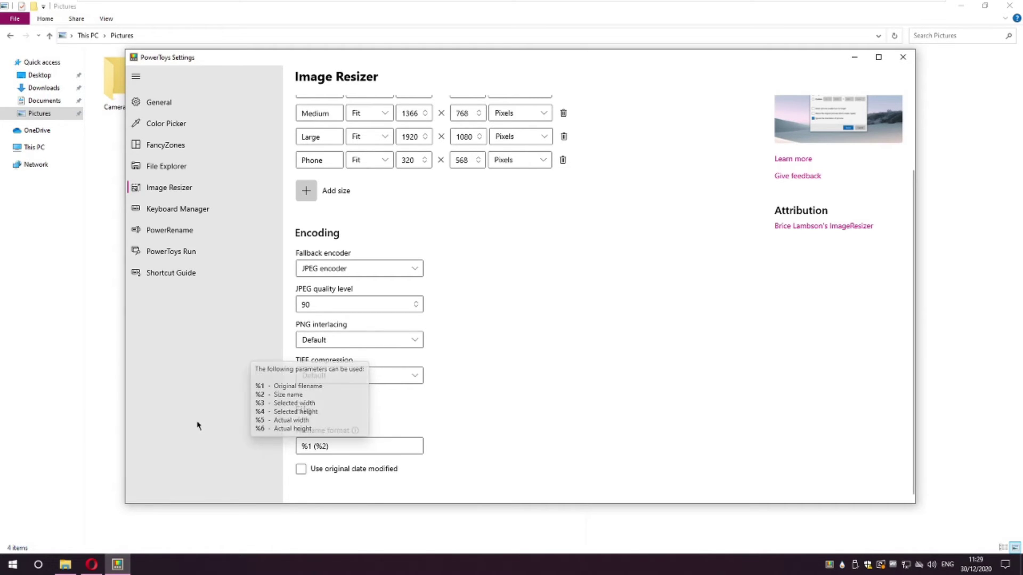
pyautogui.click(104, 391)
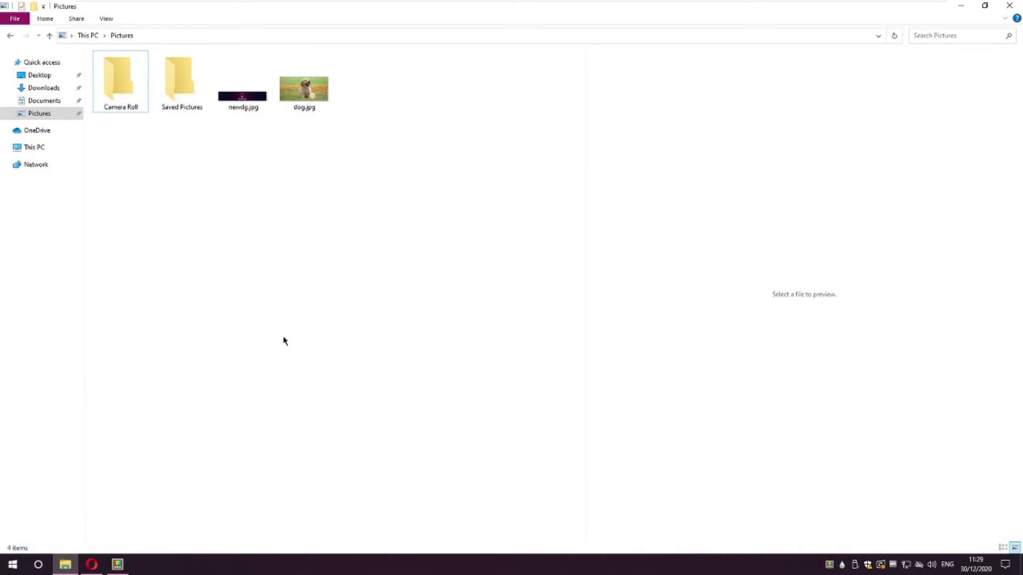
pyautogui.click(311, 106)
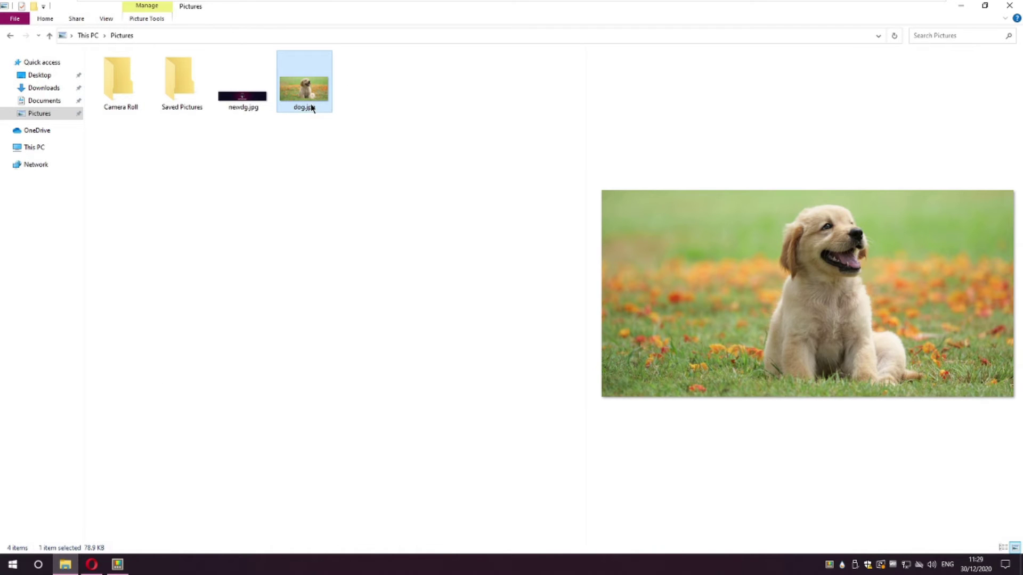
pyautogui.rightClick(312, 106)
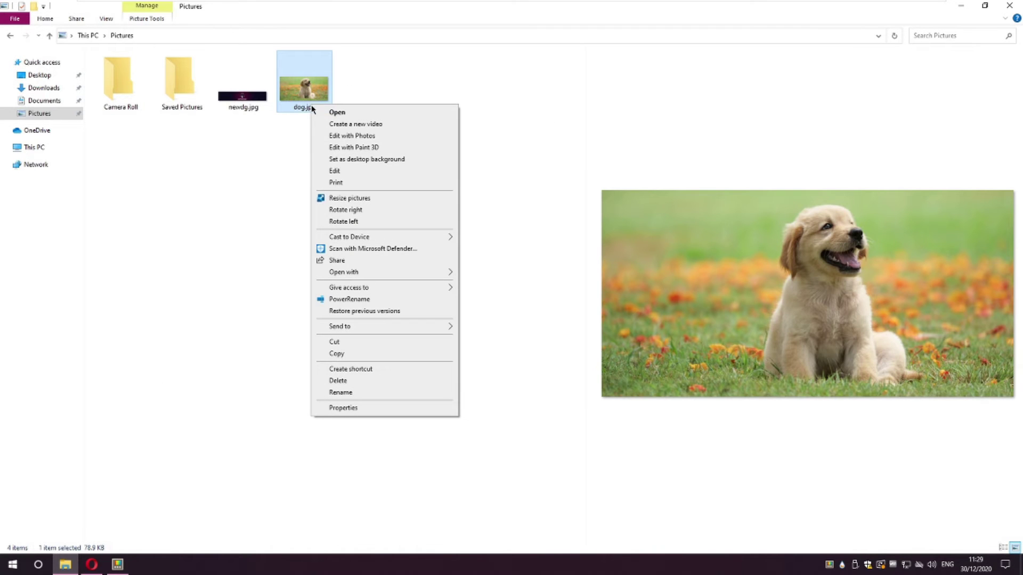
pyautogui.click(360, 202)
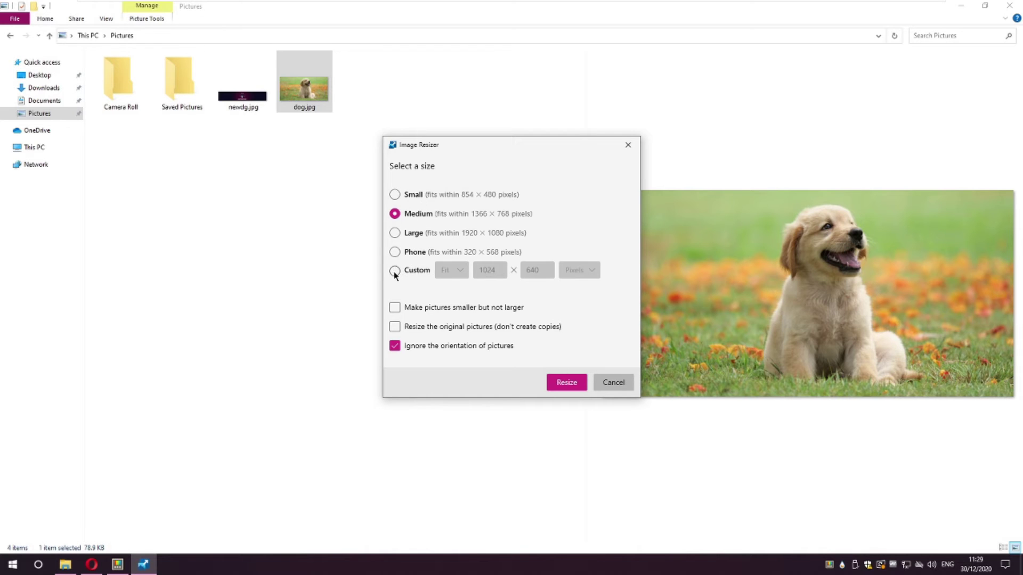
pyautogui.click(395, 195)
pyautogui.click(576, 380)
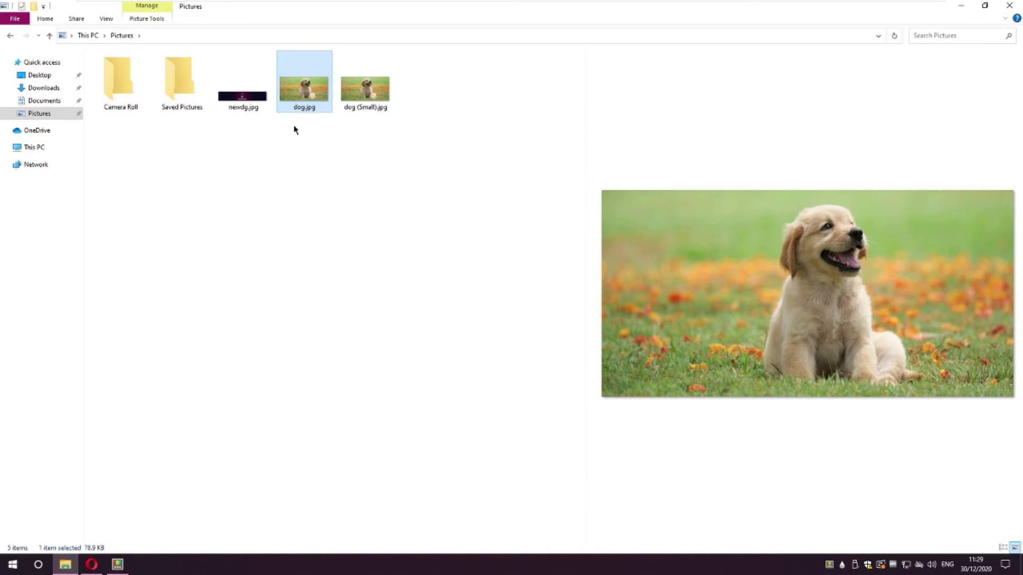
pyautogui.doubleClick(367, 108)
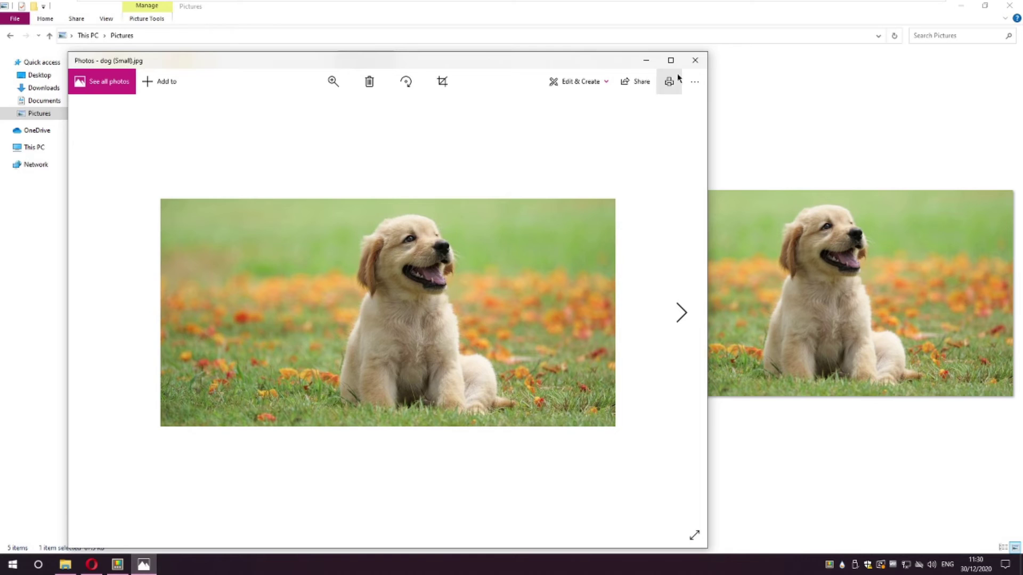
pyautogui.click(695, 60)
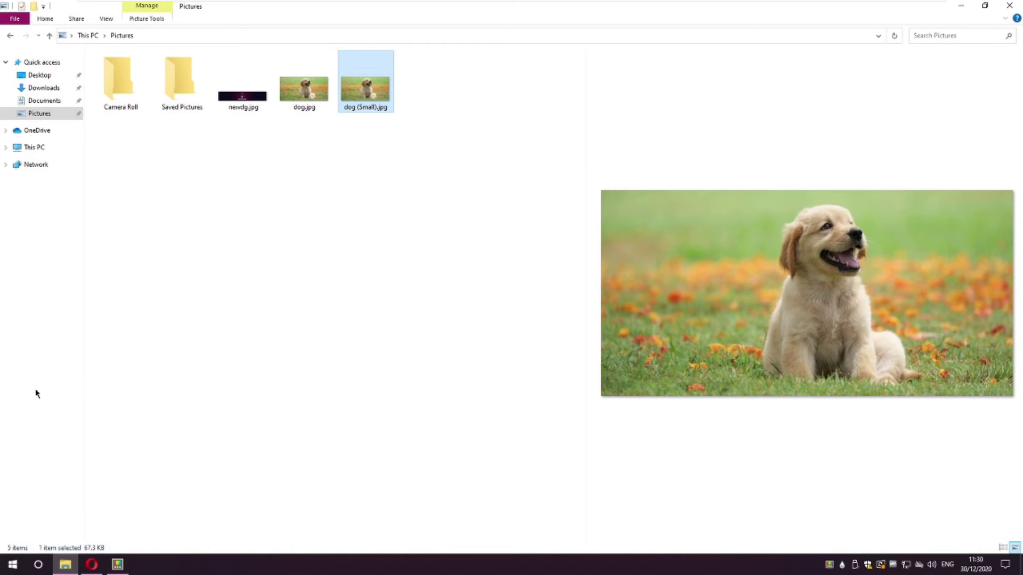
# Switch to PowerToys Settings and add an empty key mapping row in Keyboard Manager's Remap keys window
pyautogui.click(117, 564)
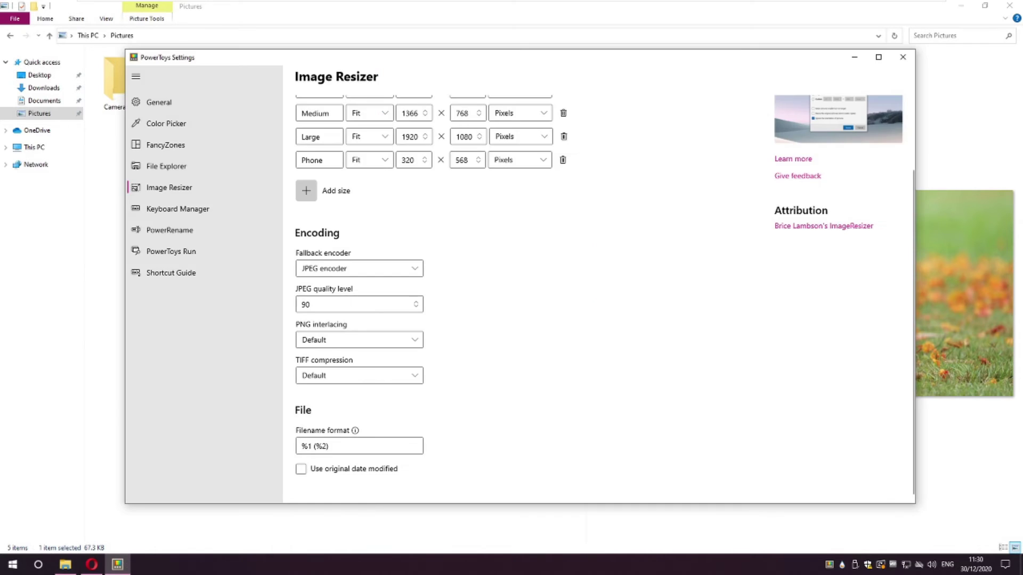
pyautogui.click(184, 213)
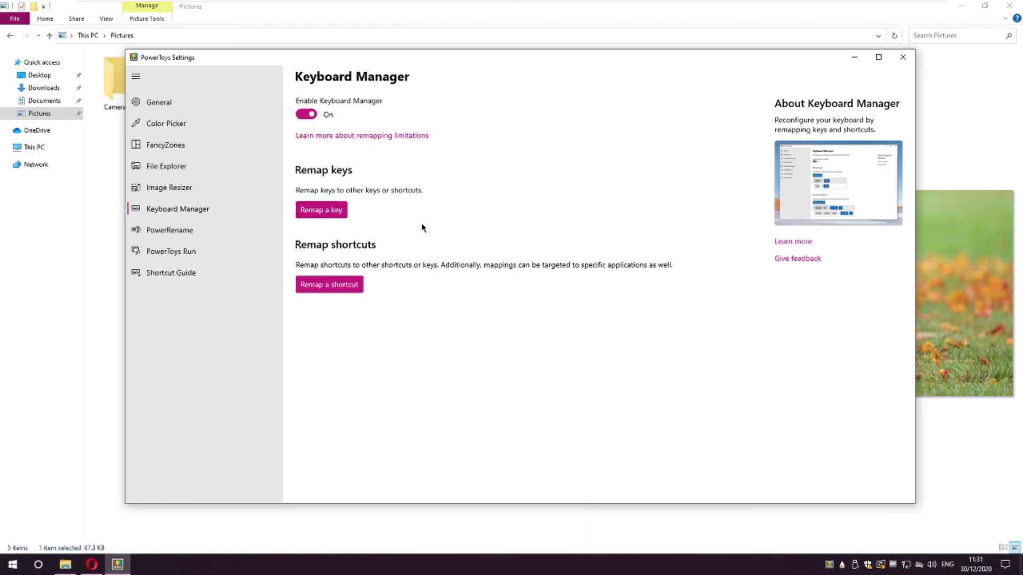
pyautogui.click(327, 212)
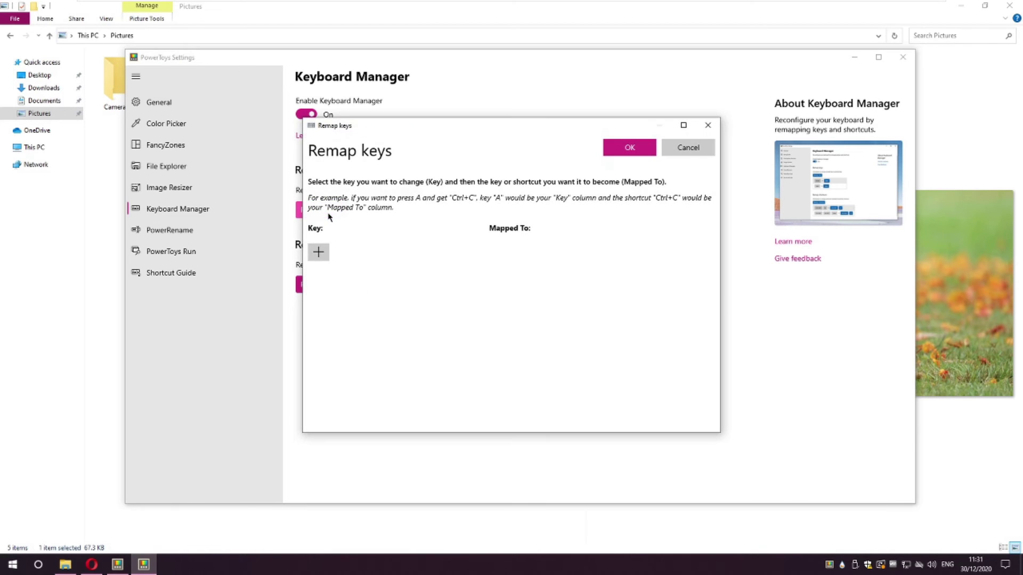
pyautogui.click(325, 248)
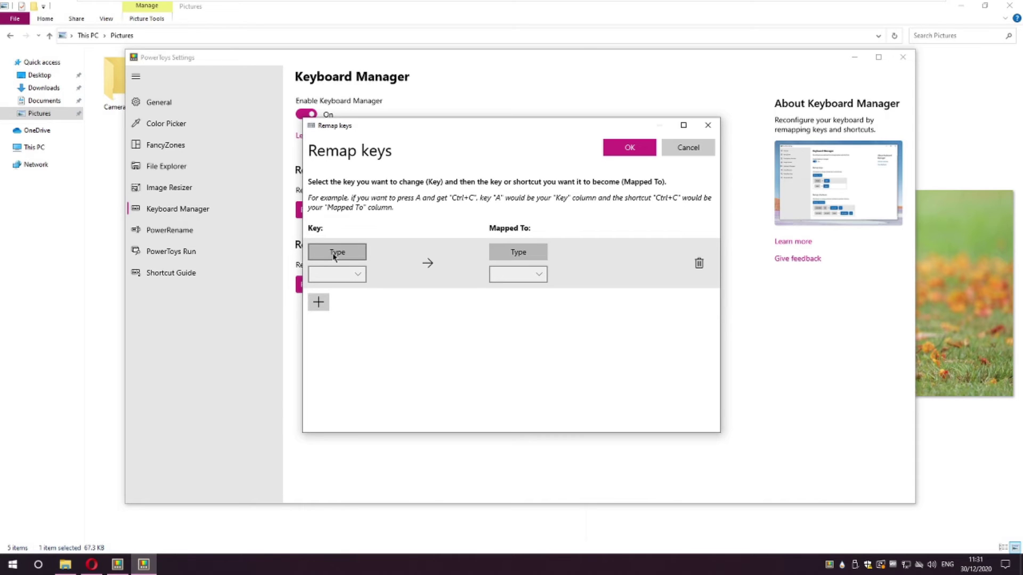
# Browse the available keys for the new mapping and set A as the key to remap
pyautogui.click(357, 273)
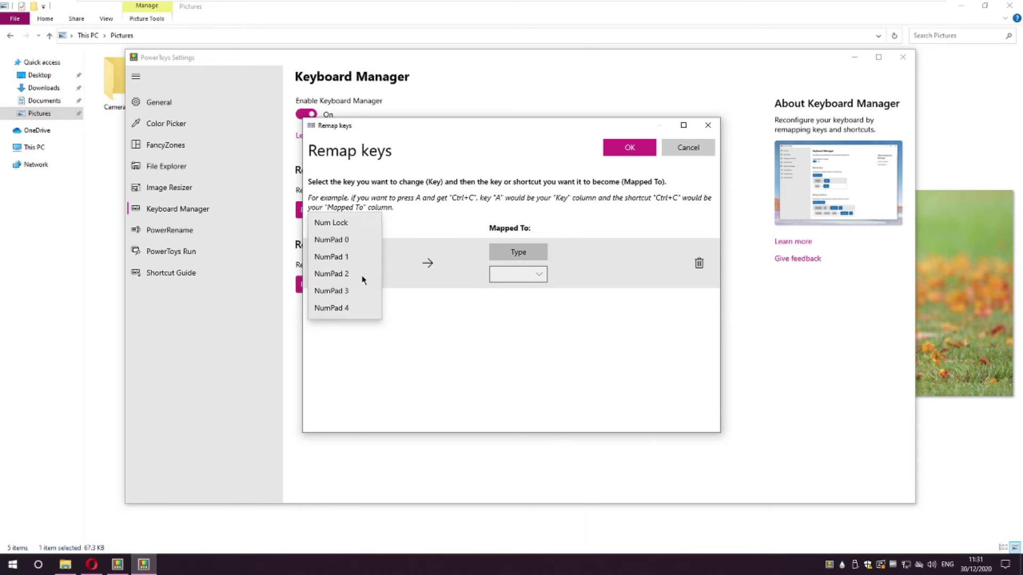
pyautogui.scroll(-12, 363, 280)
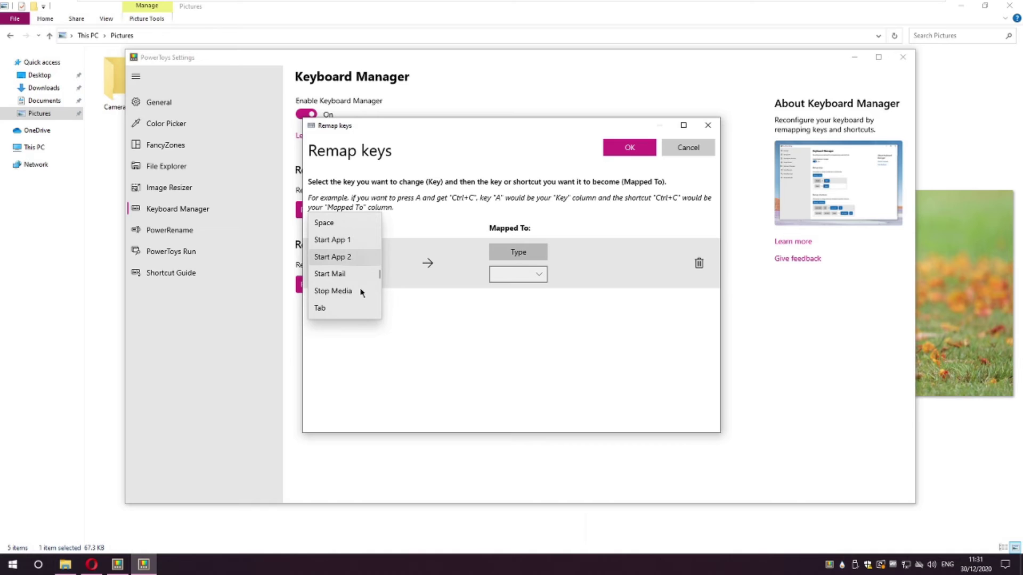
pyautogui.scroll(-3, 362, 292)
pyautogui.click(419, 333)
pyautogui.click(341, 254)
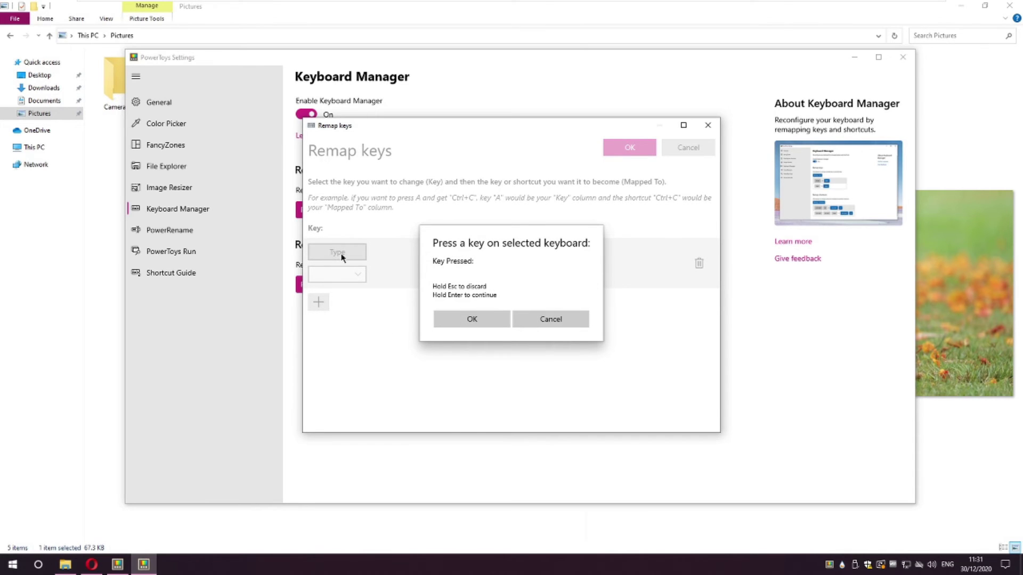
pyautogui.press('a')
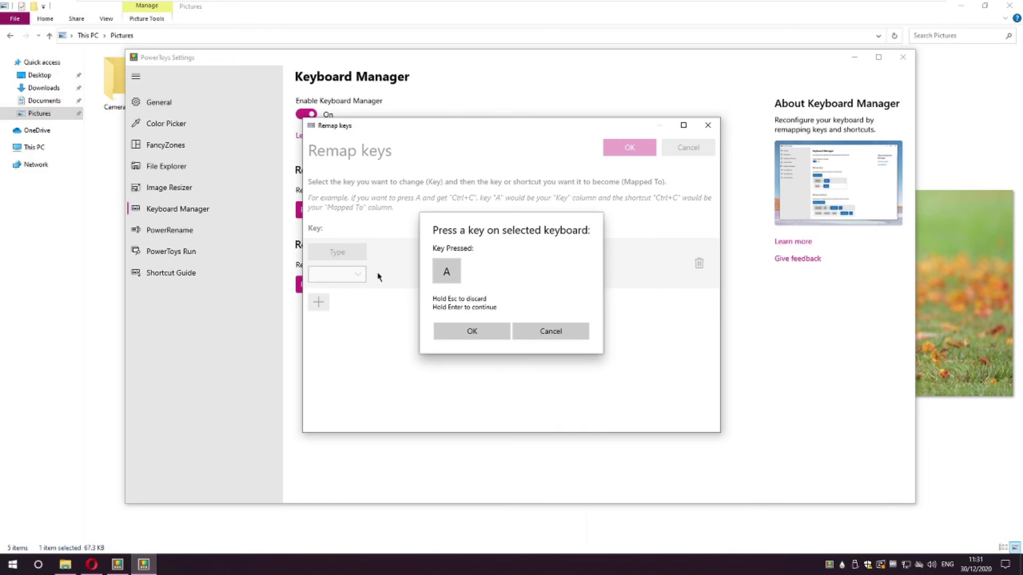
pyautogui.click(478, 330)
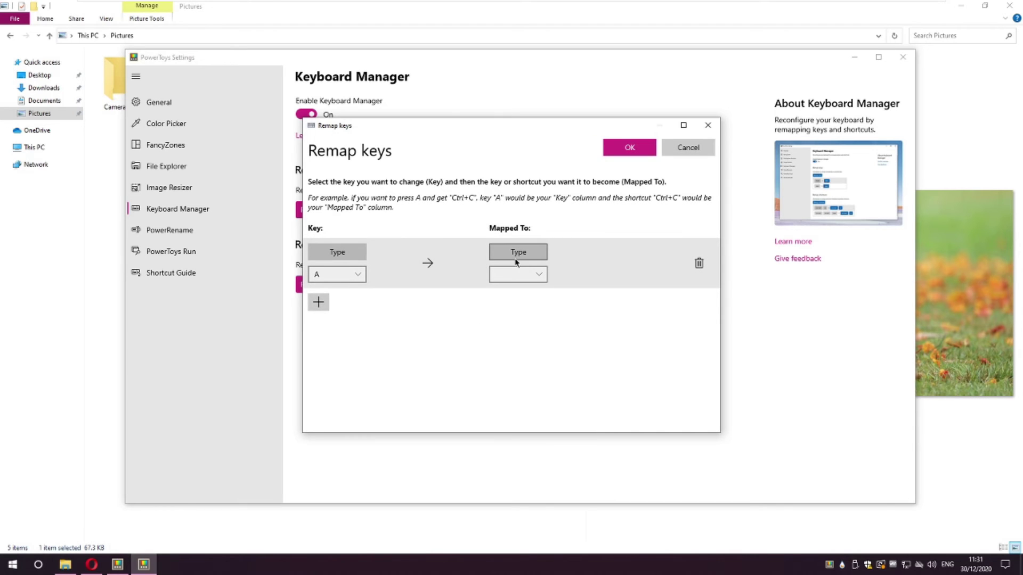
# Map the A key to B and apply the remapping, accepting that A becomes unassigned
pyautogui.click(516, 259)
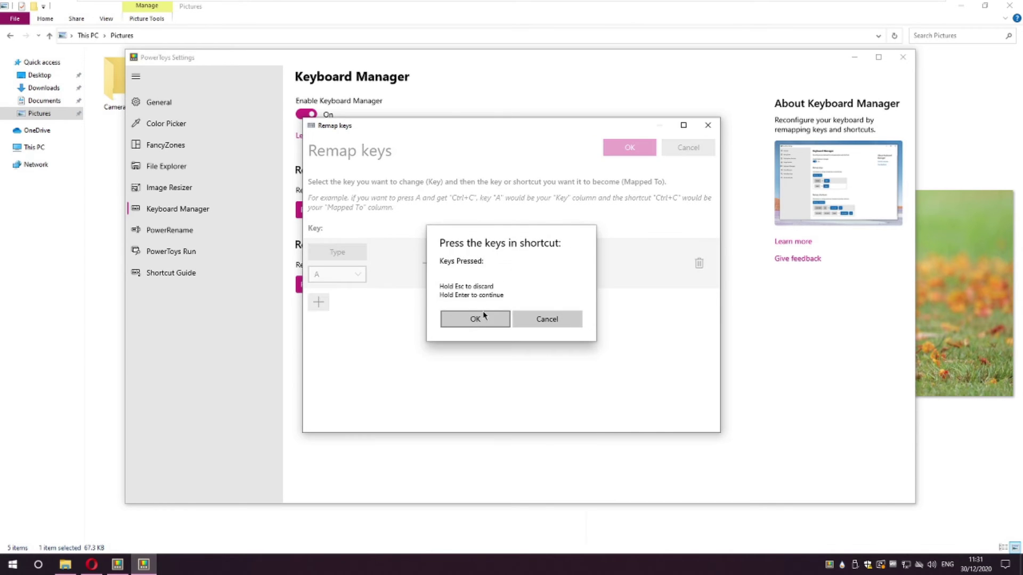
pyautogui.press('b')
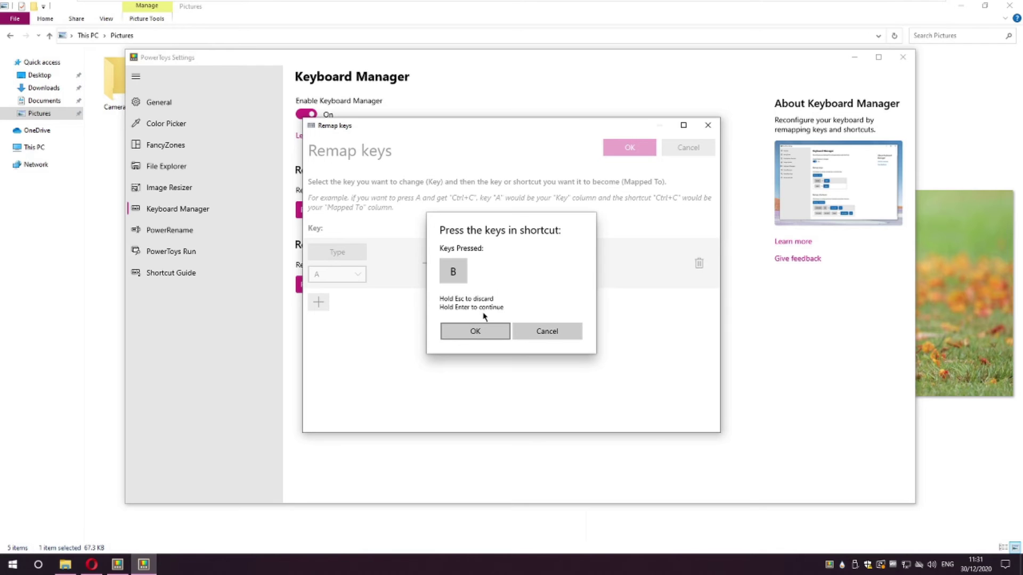
pyautogui.click(486, 329)
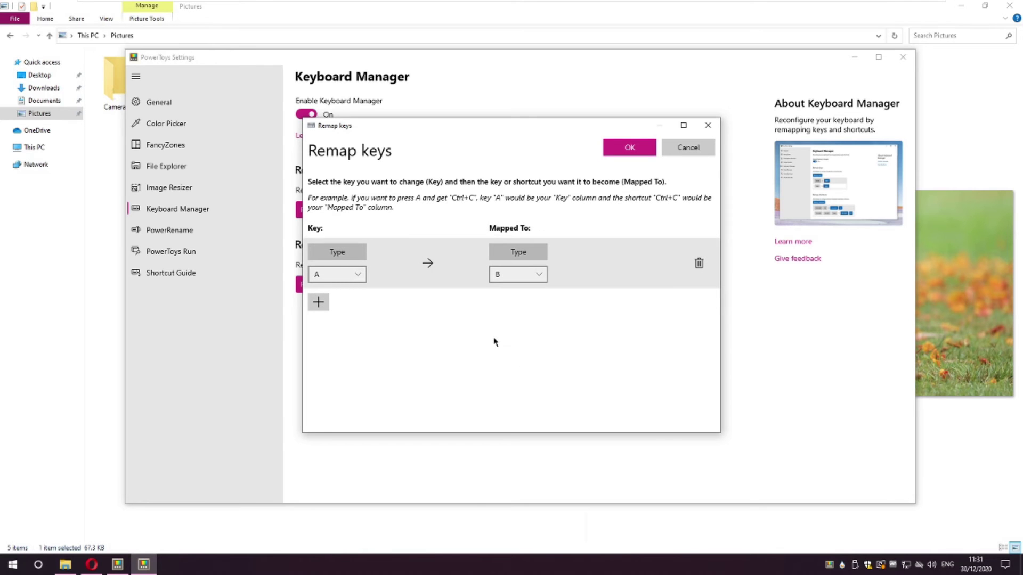
pyautogui.click(624, 148)
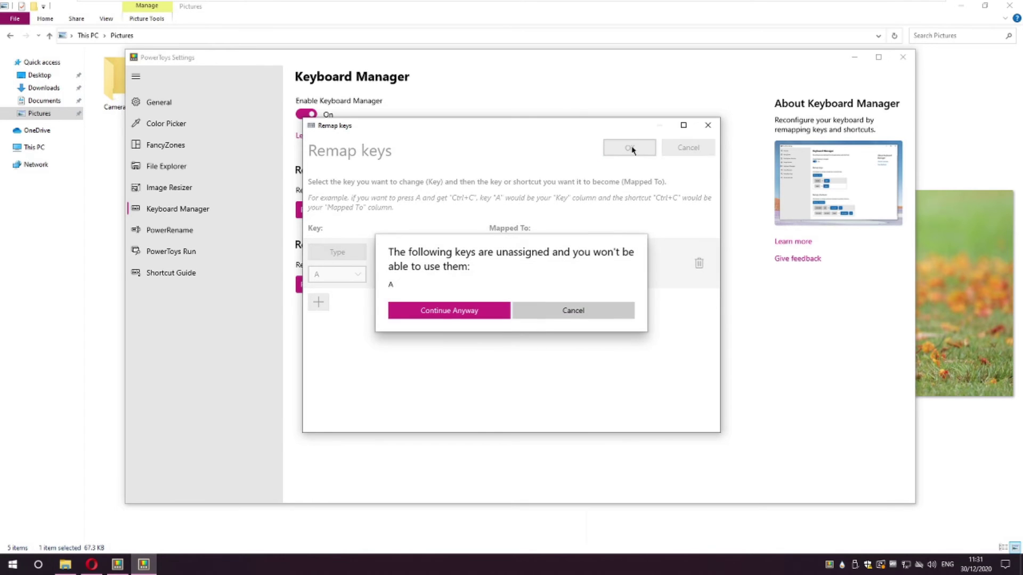
pyautogui.click(477, 311)
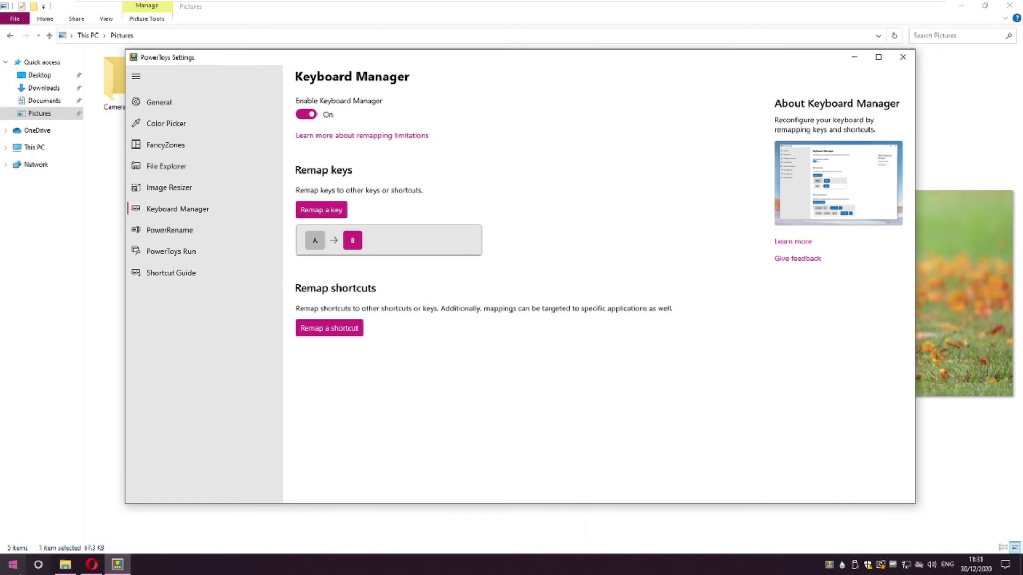
# Open Notepad, test the remapped A key by entering it repeatedly, and close the document without saving
pyautogui.press('super')
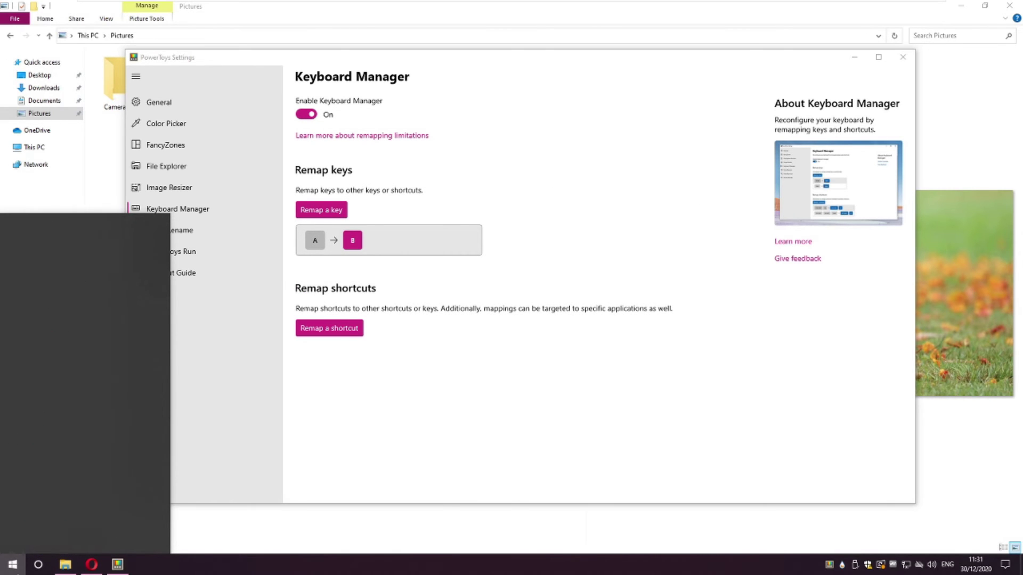
pyautogui.write('notep')
pyautogui.press('Return')
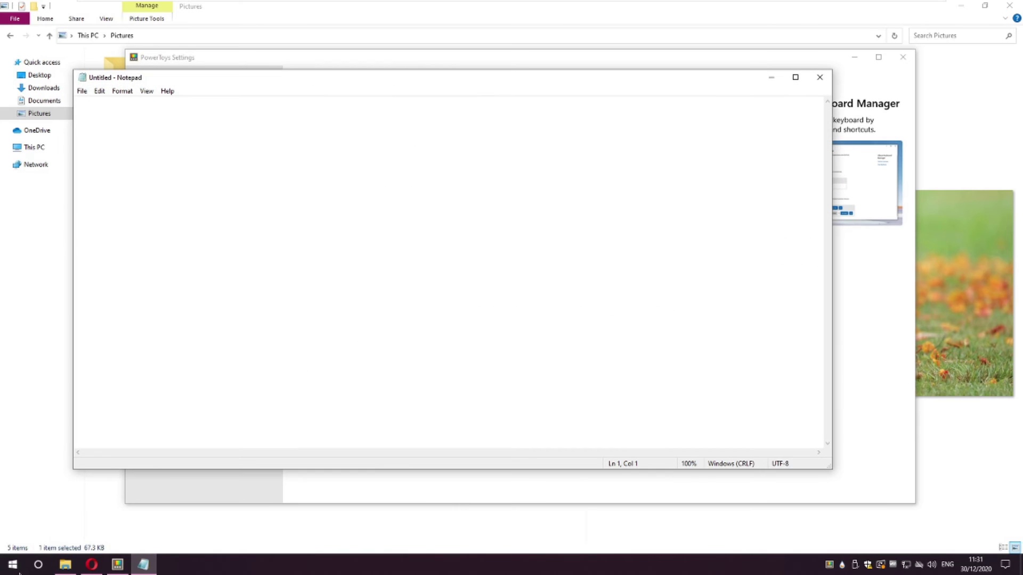
pyautogui.write('b')
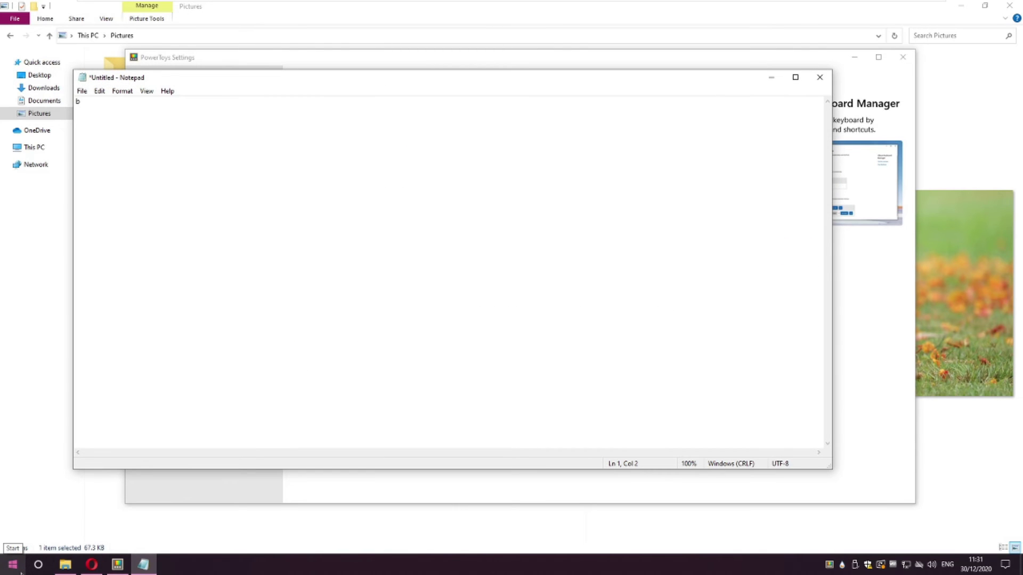
pyautogui.write('bbbbbbb')
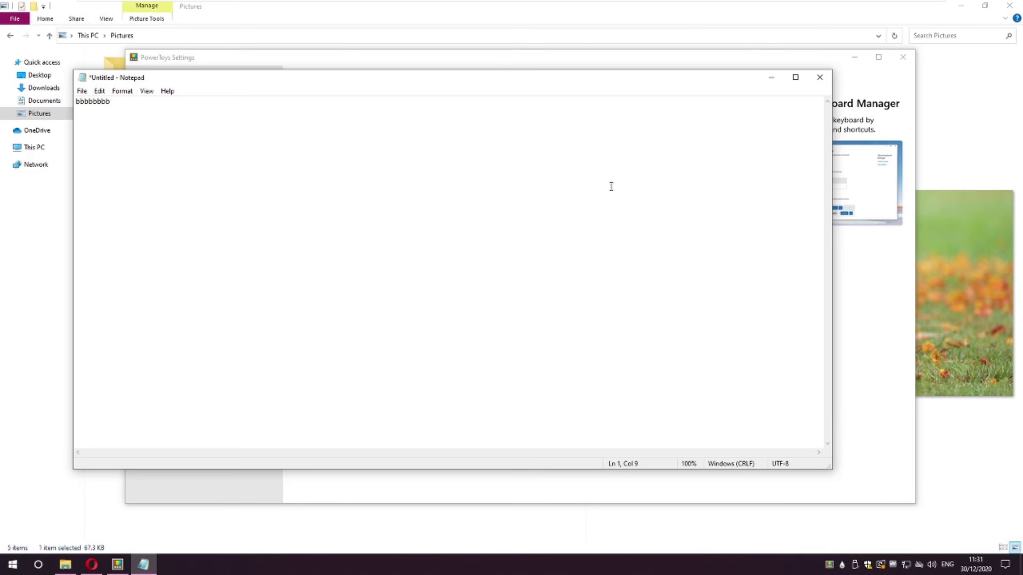
pyautogui.click(819, 77)
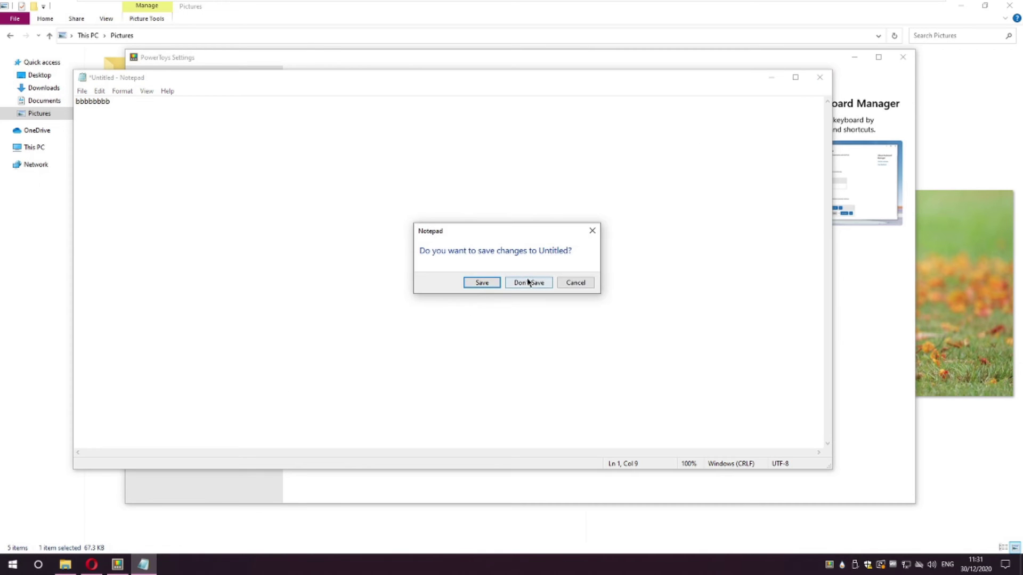
pyautogui.click(528, 282)
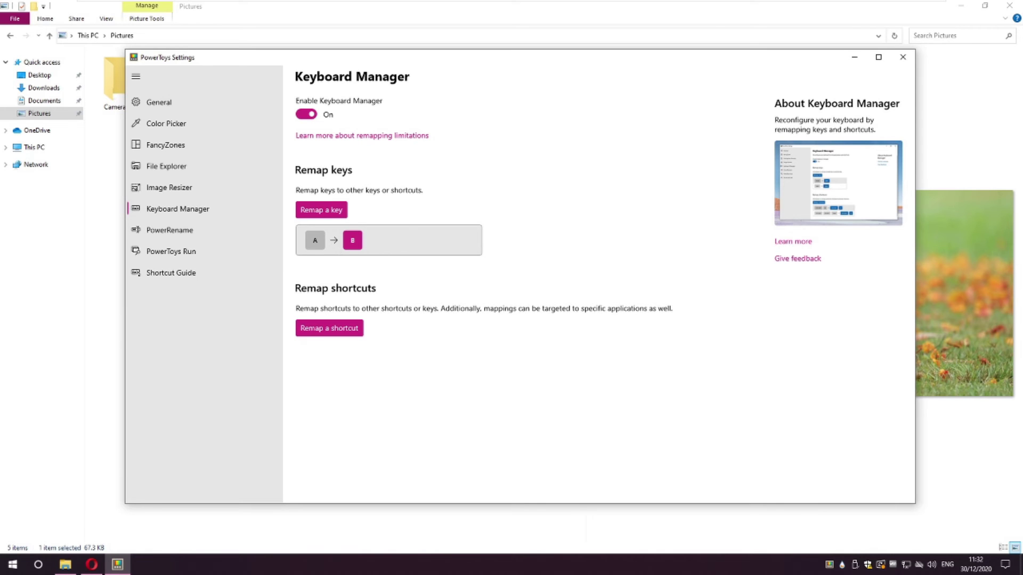
# Show the PowerToys Run settings and launch Notepad through PowerToys Run by searching for "note"
pyautogui.click(171, 251)
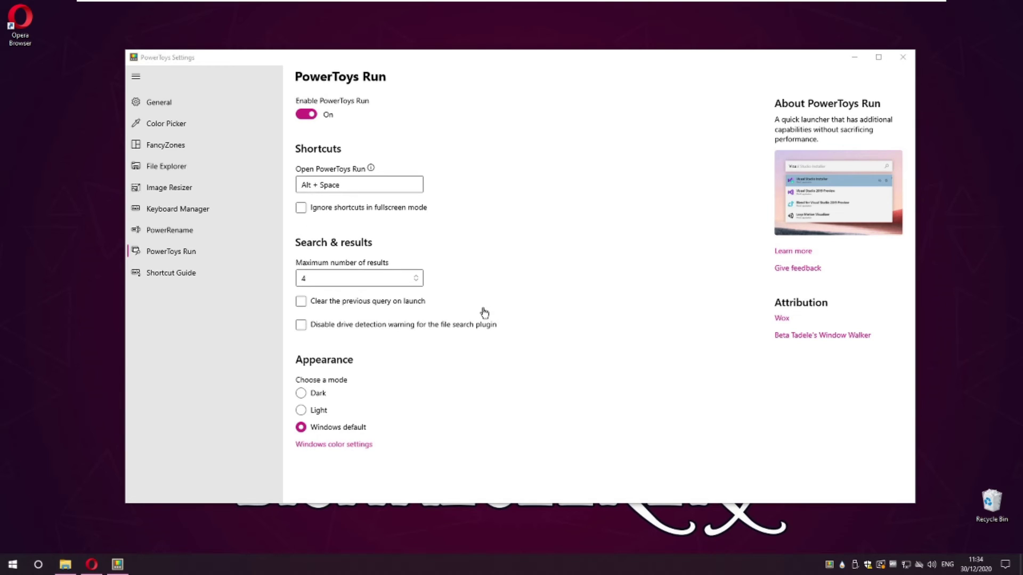
pyautogui.hotkey('alt', 'space')
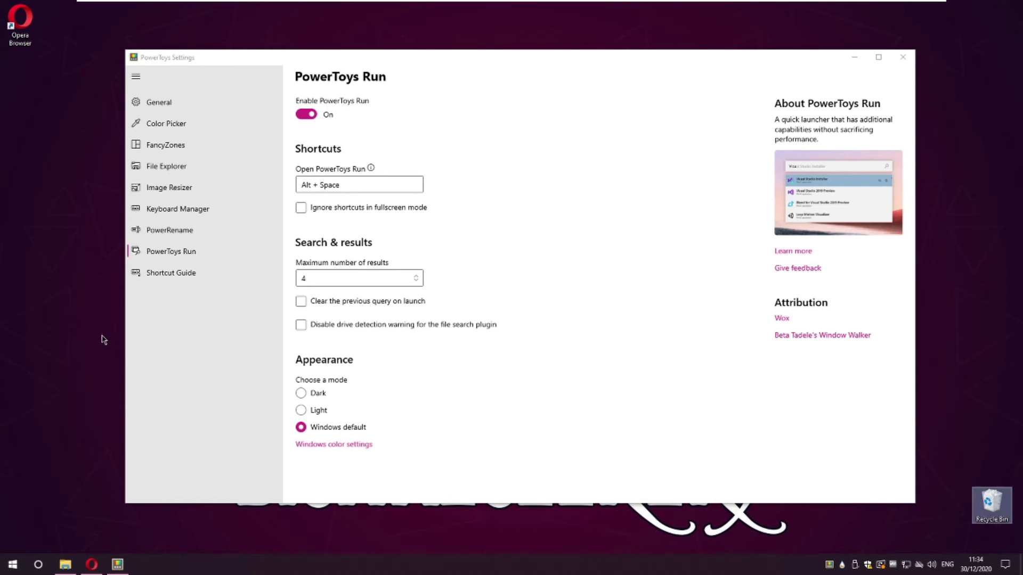
pyautogui.hotkey('alt', 'space')
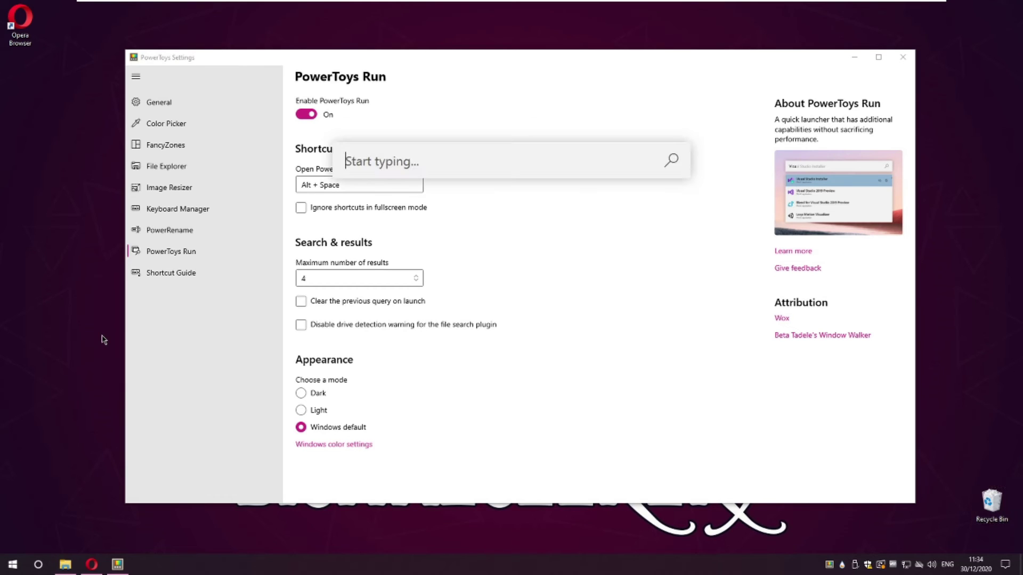
pyautogui.write('note')
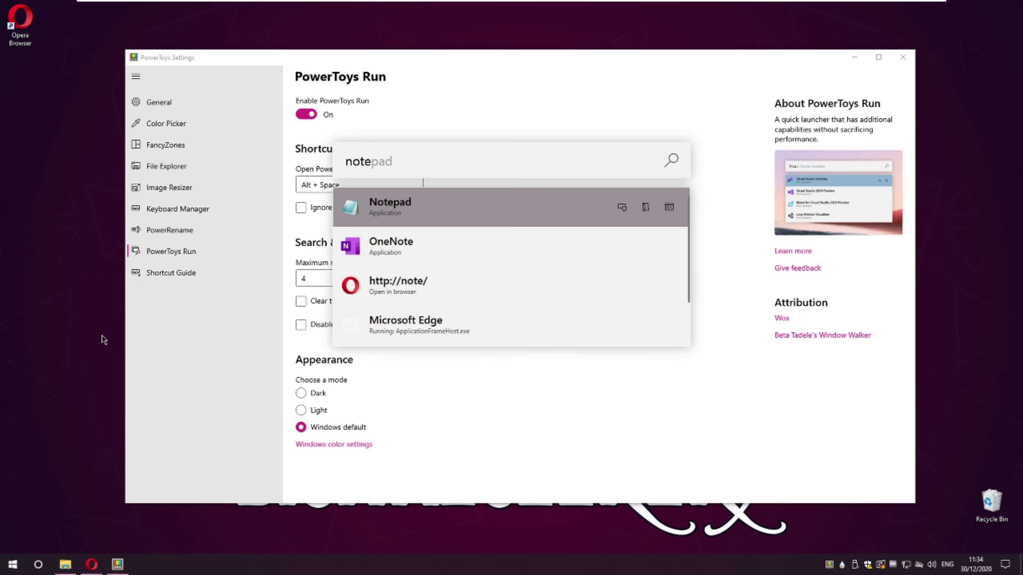
pyautogui.press('Return')
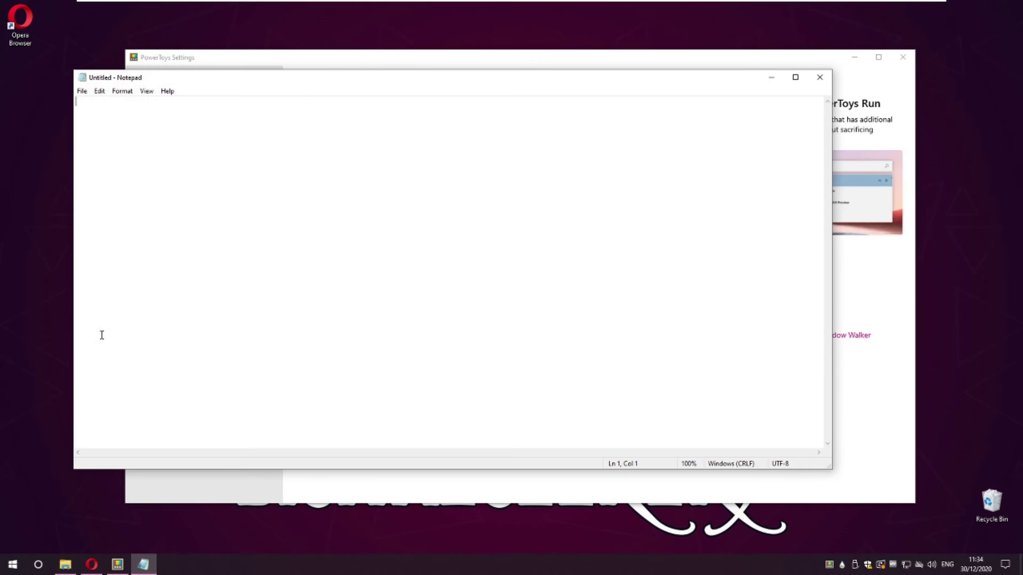
# Launch "cmd" as administrator through PowerToys Run
pyautogui.hotkey('alt', 'space')
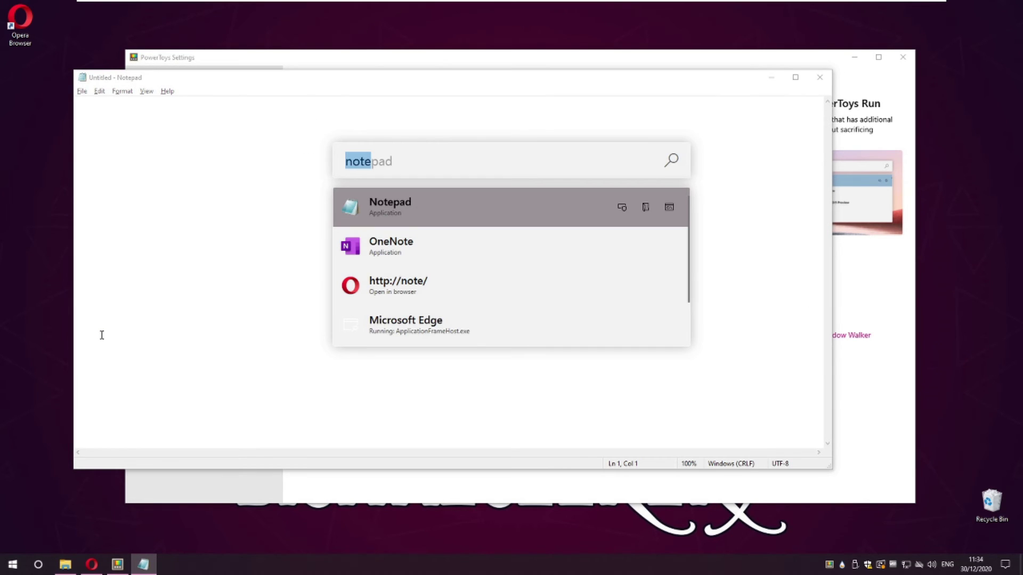
pyautogui.write('cmd')
pyautogui.hotkey('ctrl', 'shift', 'Return')
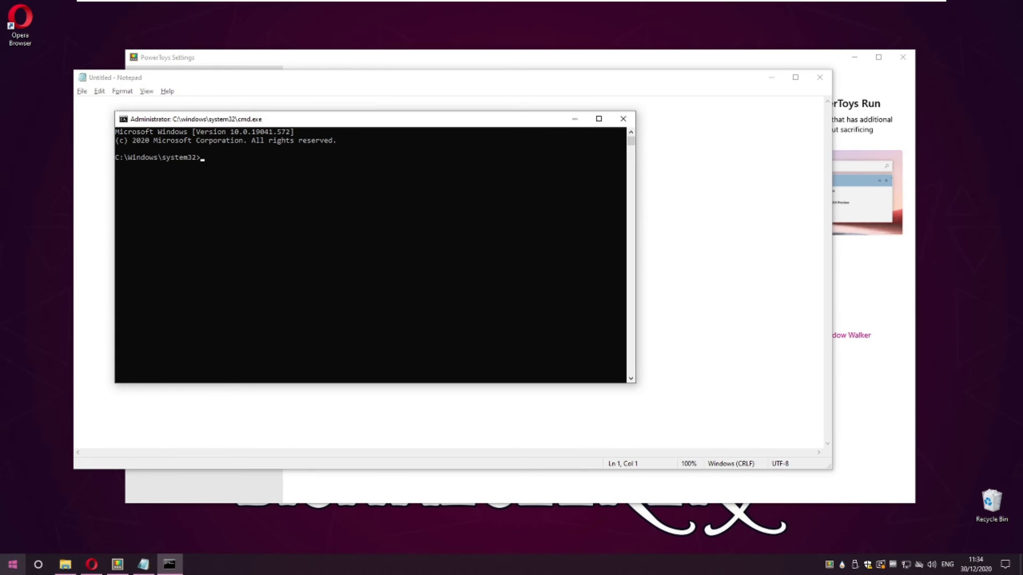
# Reopen PowerToys Run, clear the previous search, dismiss the launcher and bring PowerToys Settings to the front
pyautogui.hotkey('alt', 'space')
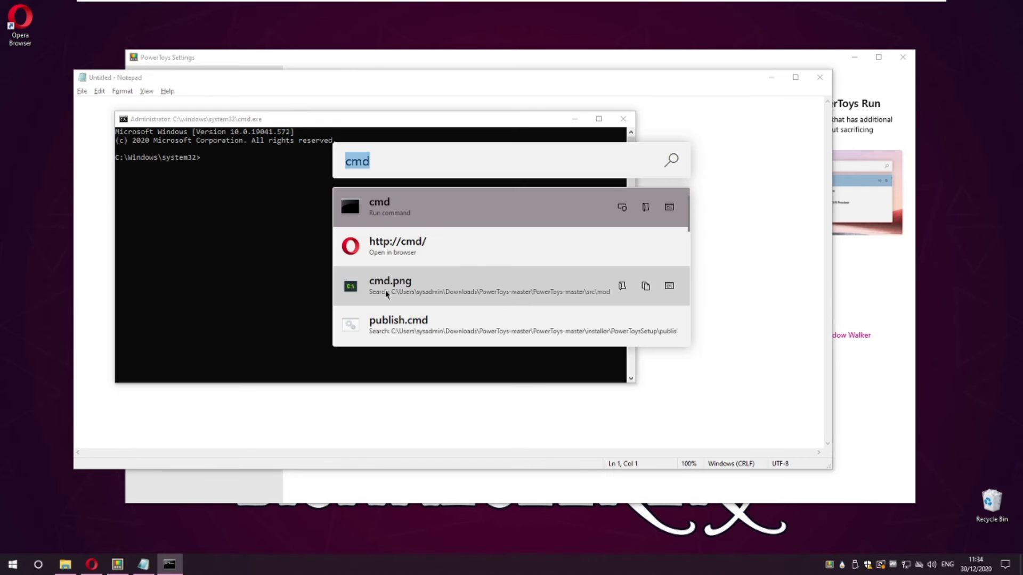
pyautogui.press('BackSpace')
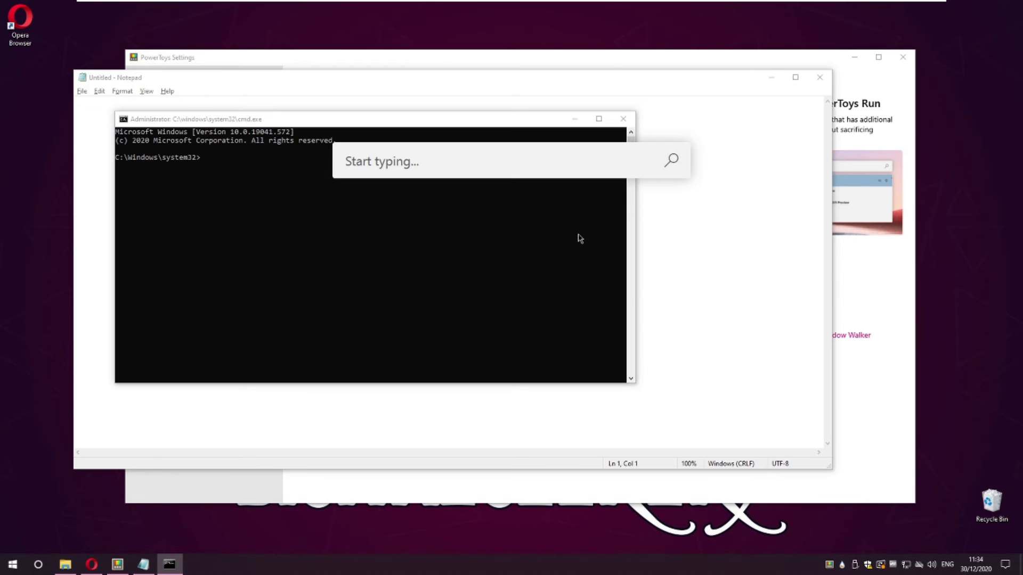
pyautogui.press('Escape')
pyautogui.click(435, 56)
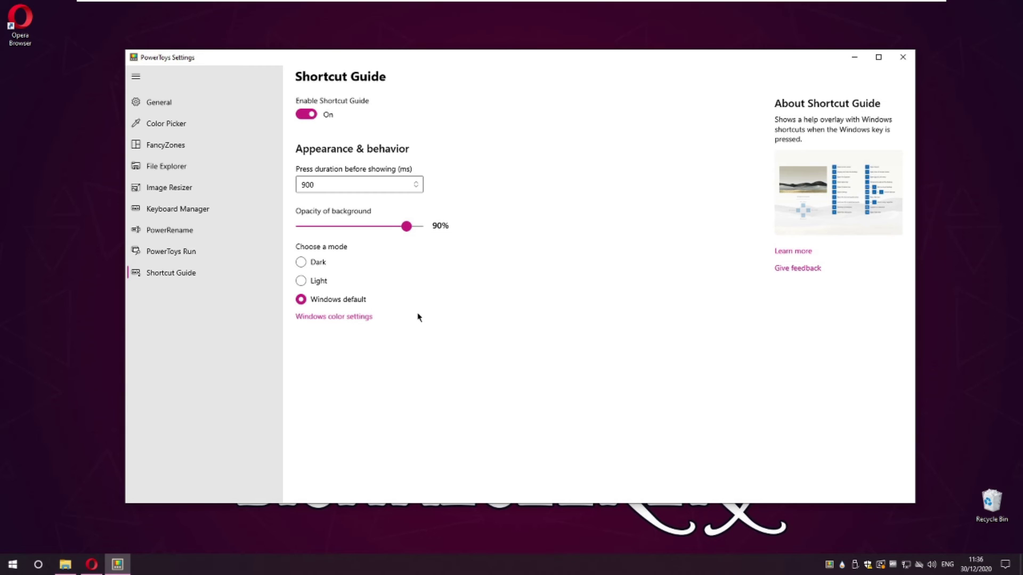
# Display the Shortcut Guide overlay, change its mode to Dark and display the overlay again
pyautogui.press('super')
pyautogui.press('super')
pyautogui.click(301, 262)
pyautogui.press('super')
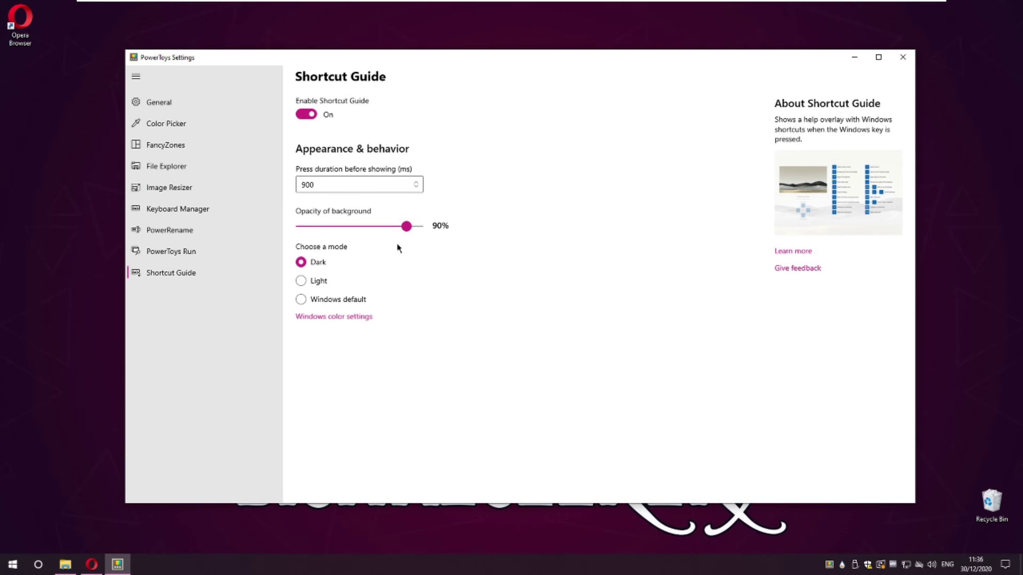
# Increase the Shortcut Guide press duration before showing to 1450 ms
pyautogui.click(416, 185)
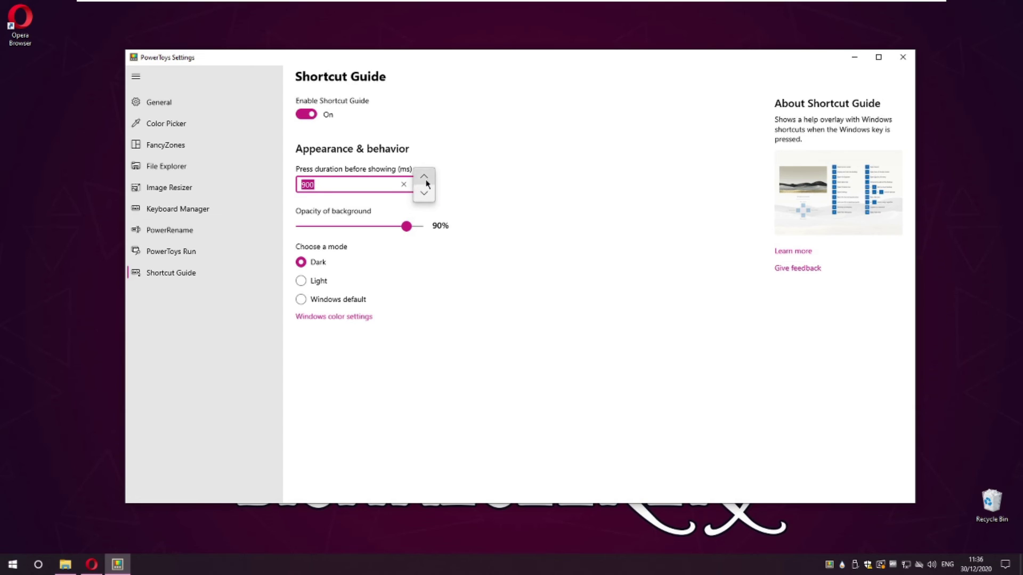
pyautogui.write('1050')
pyautogui.click(423, 176)
pyautogui.click(442, 307)
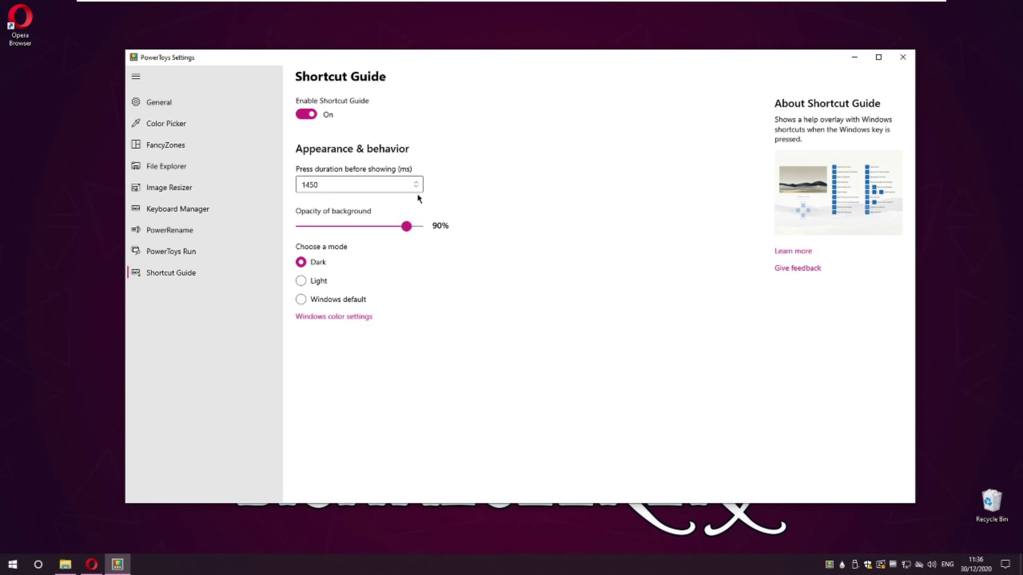
# Reduce the Shortcut Guide press duration to 750 ms and test how quickly the overlay shows
pyautogui.click(420, 186)
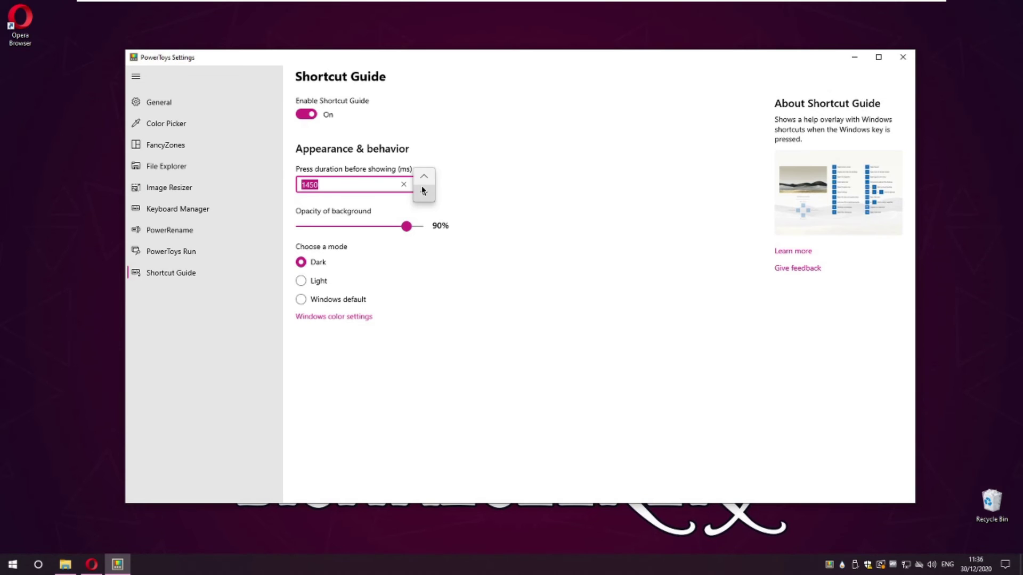
pyautogui.write('900')
pyautogui.click(423, 201)
pyautogui.click(423, 201)
pyautogui.click(423, 201)
pyautogui.click(419, 206)
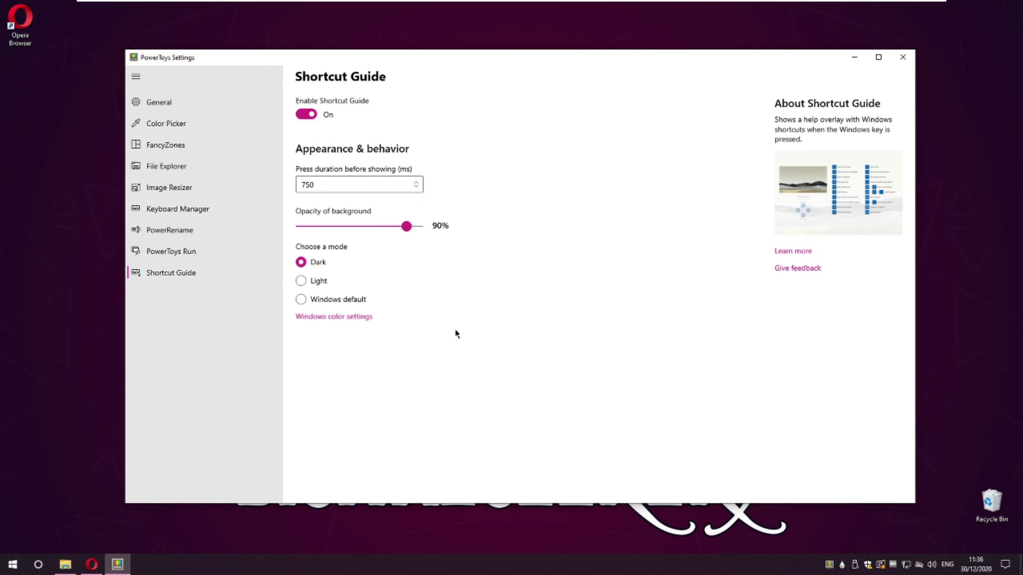
pyautogui.press('super')
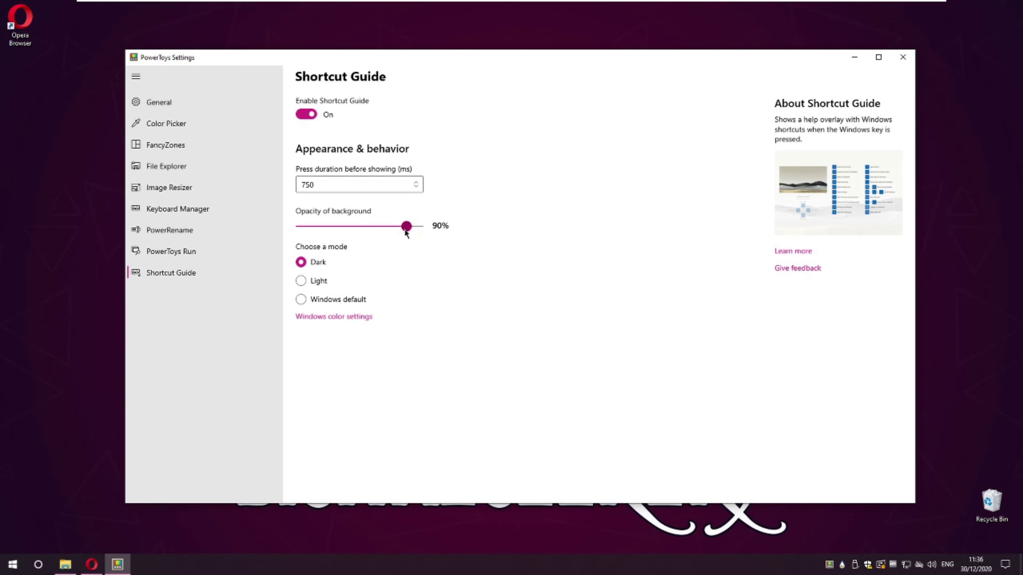
# Preview the Shortcut Guide overlay with a much lower background opacity, and again with the opacity set to 100%
pyautogui.moveTo(406, 227); pyautogui.dragTo(307, 235)
pyautogui.press('super')
pyautogui.moveTo(409, 227); pyautogui.dragTo(426, 227)
pyautogui.press('super')
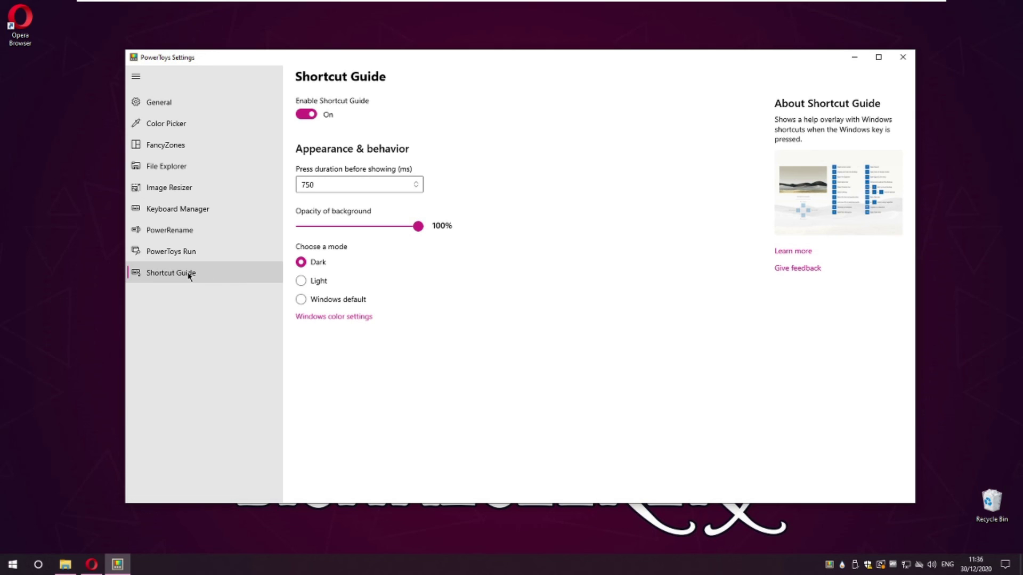
# Show the Color Picker settings and review its activation shortcut, activation behavior and color formats
pyautogui.click(173, 124)
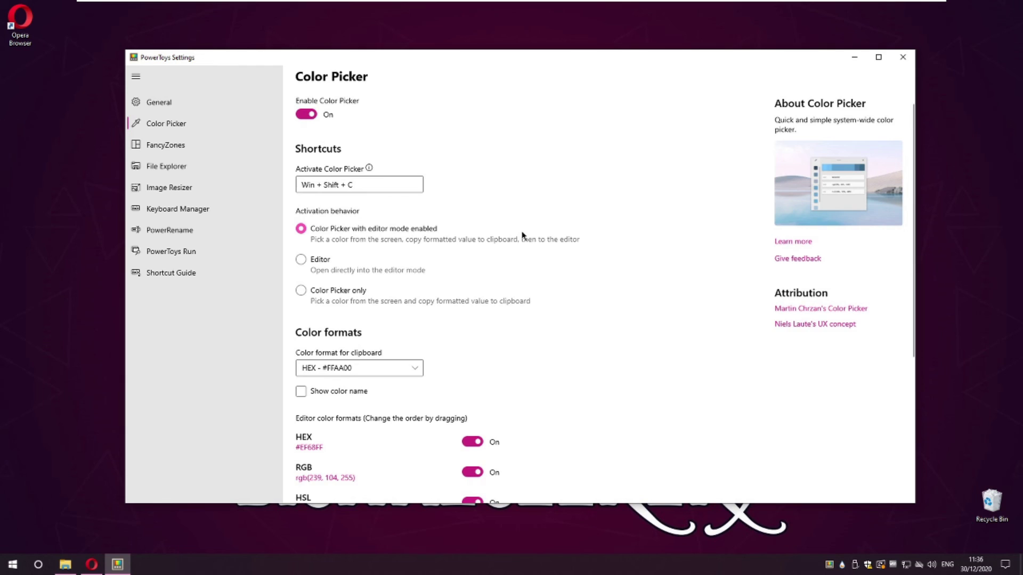
pyautogui.scroll(-2, 522, 236)
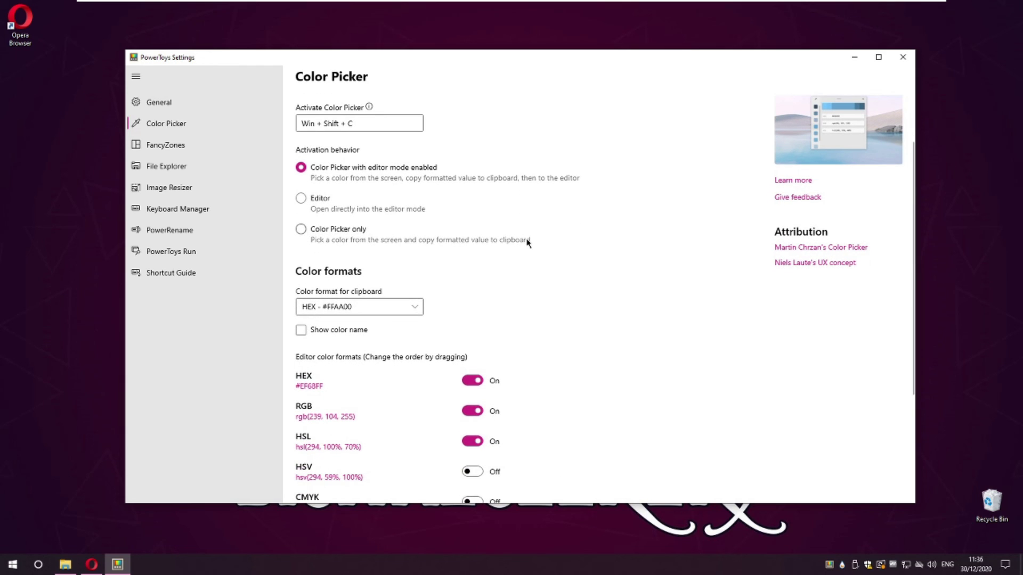
pyautogui.scroll(-5, 527, 242)
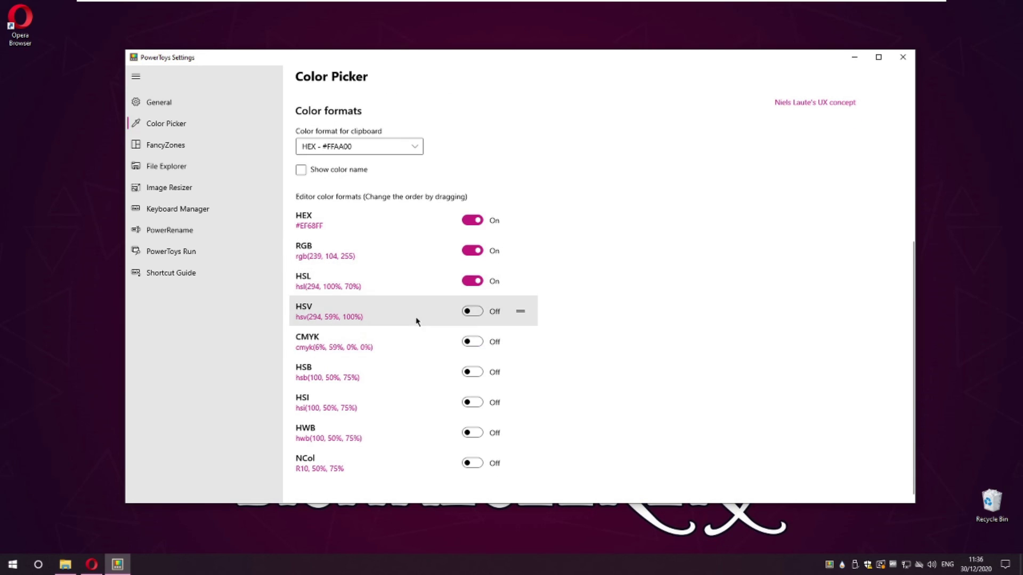
pyautogui.scroll(5, 420, 298)
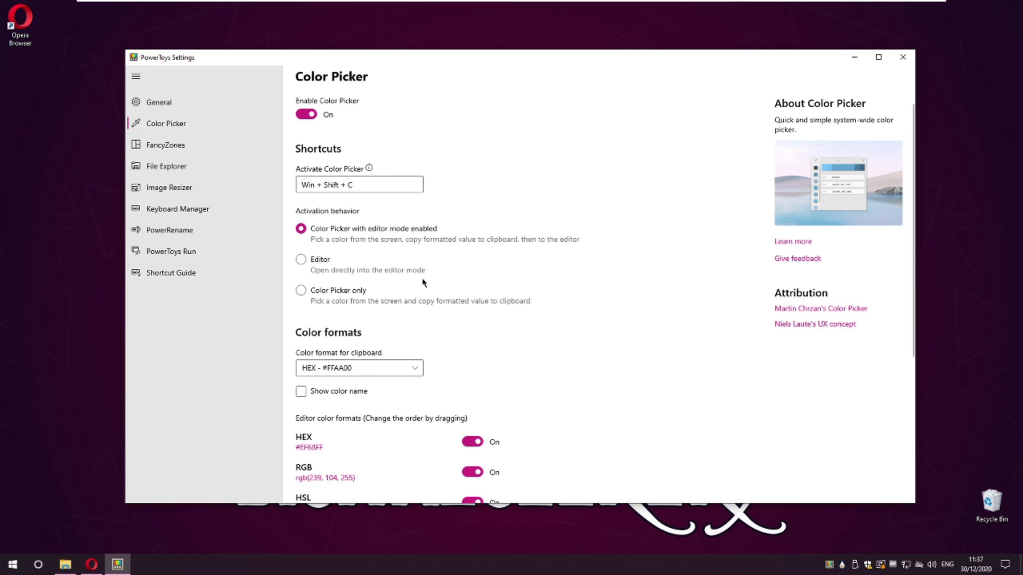
# Pick the blue color from the Recycle Bin icon with Color Picker and copy its HSL value
pyautogui.press('super+shift+c')
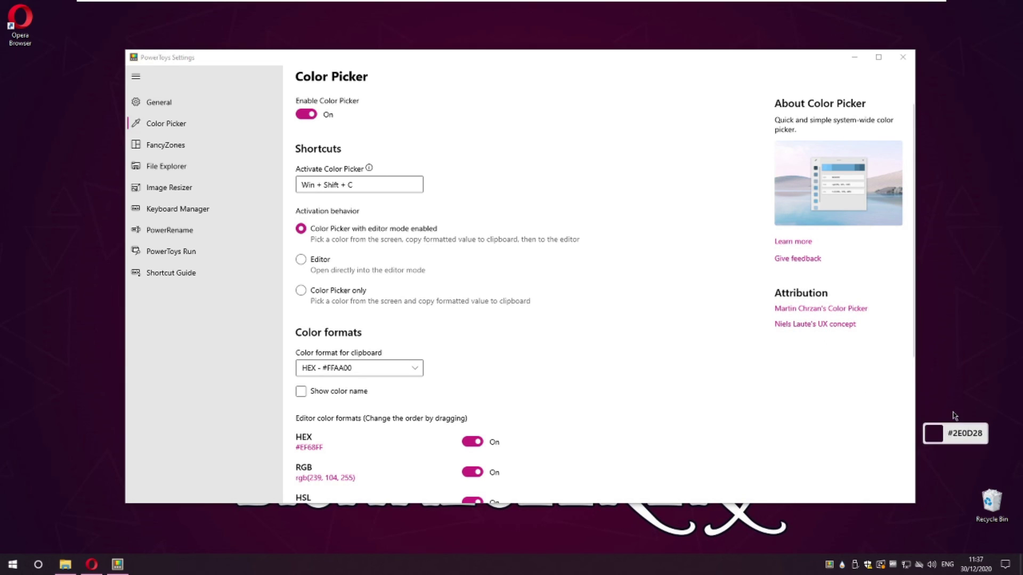
pyautogui.click(988, 502)
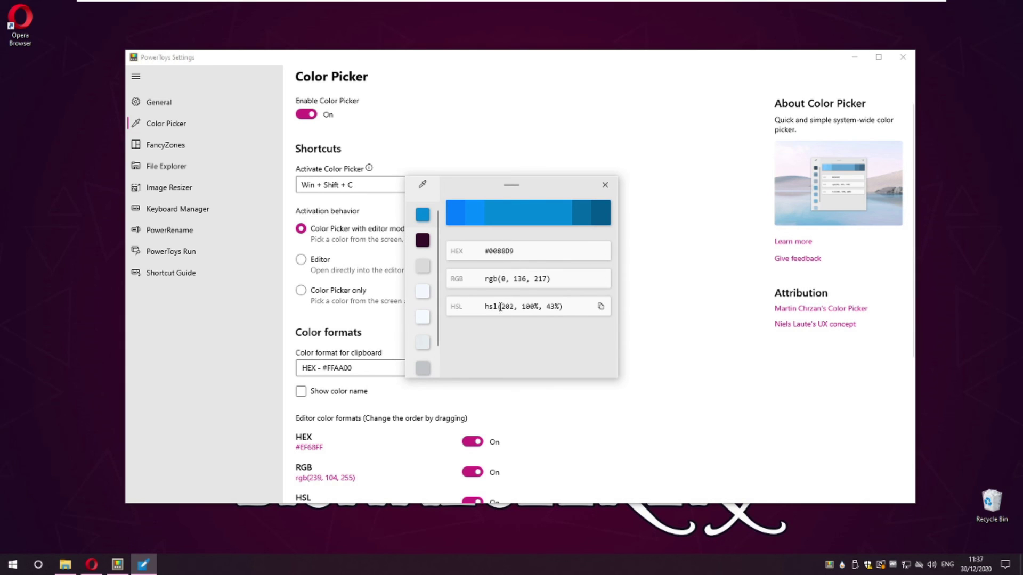
pyautogui.click(601, 307)
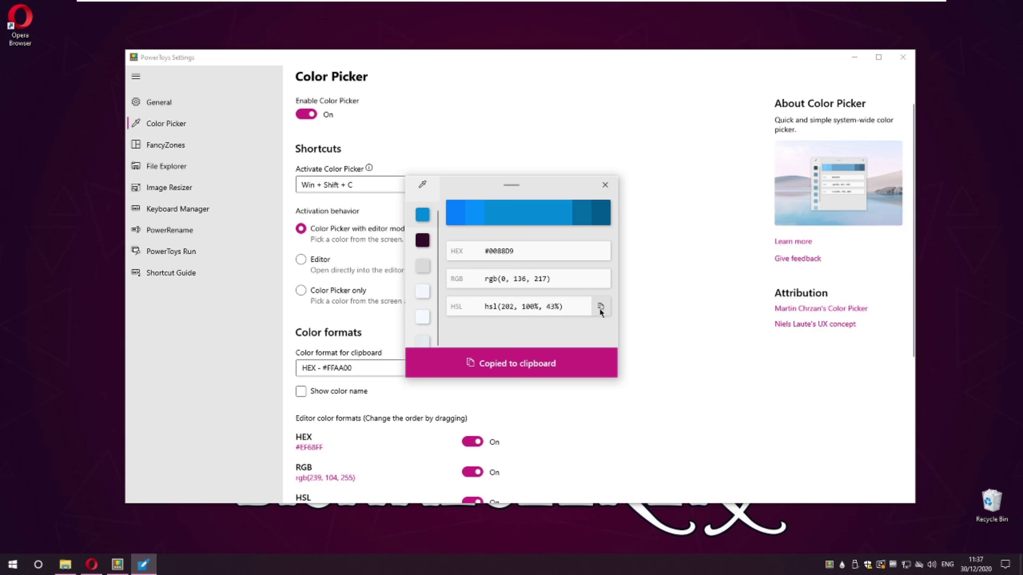
# Open Notepad, paste the copied color value, and close both the document without saving and the color editor
pyautogui.click(8, 571)
pyautogui.write('note')
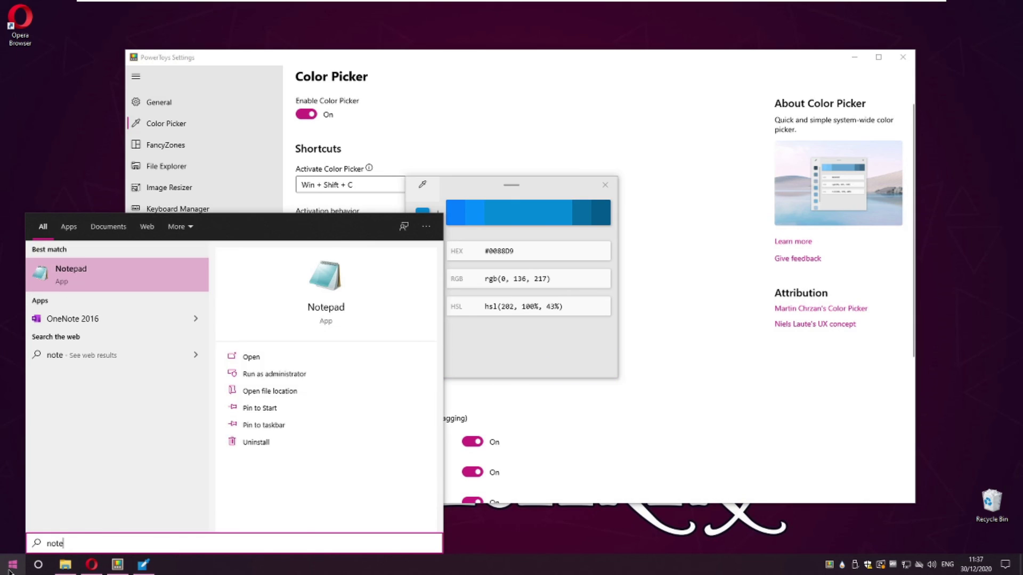
pyautogui.press('Return')
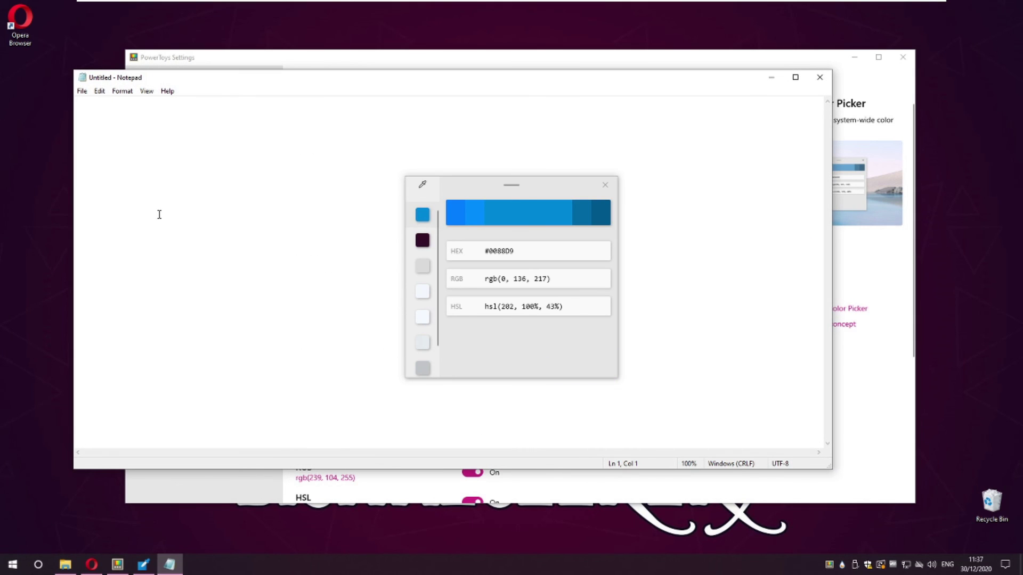
pyautogui.hotkey('ctrl', 'v')
pyautogui.click(820, 78)
pyautogui.click(602, 183)
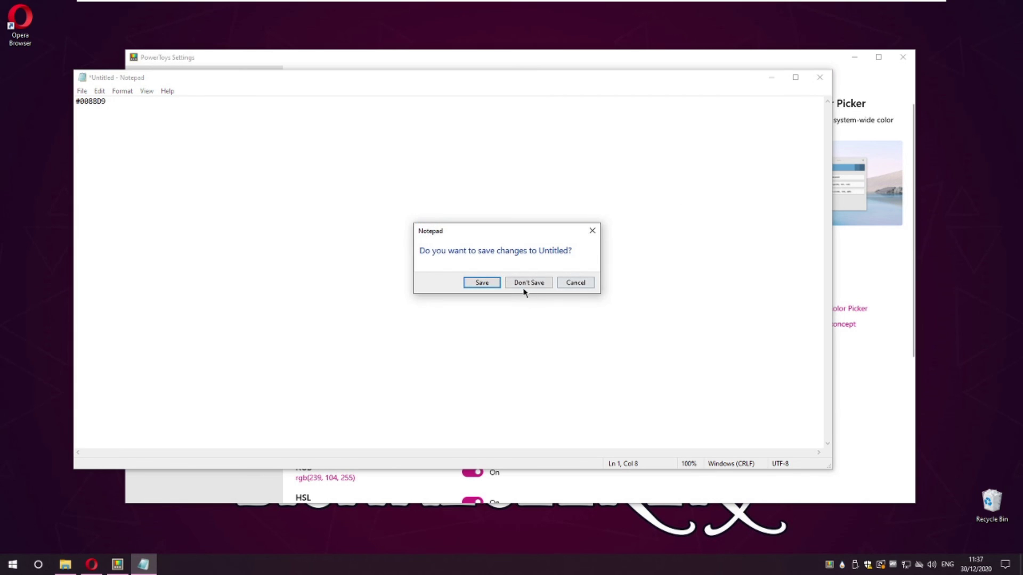
pyautogui.click(524, 283)
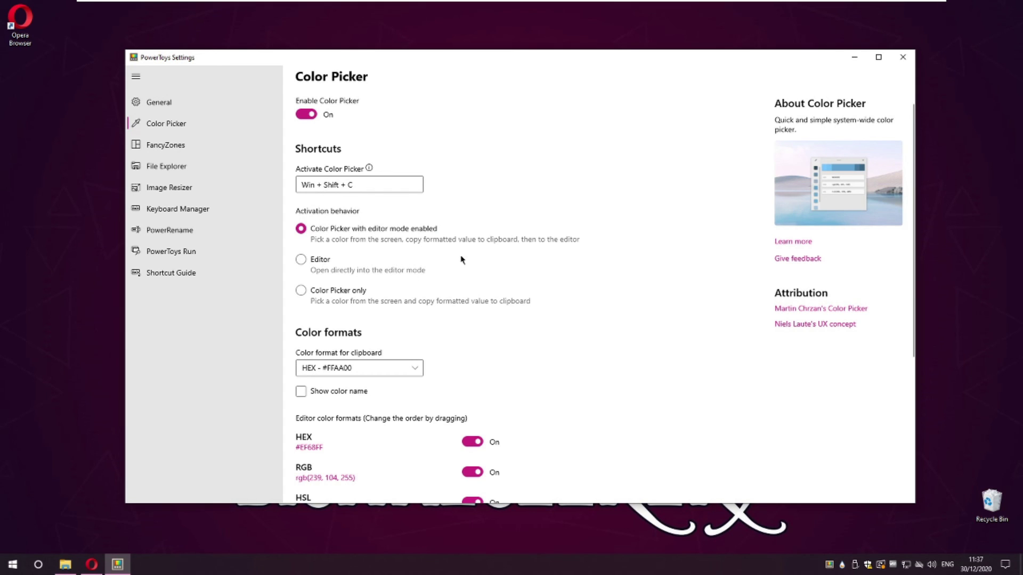
pyautogui.scroll(-5, 461, 267)
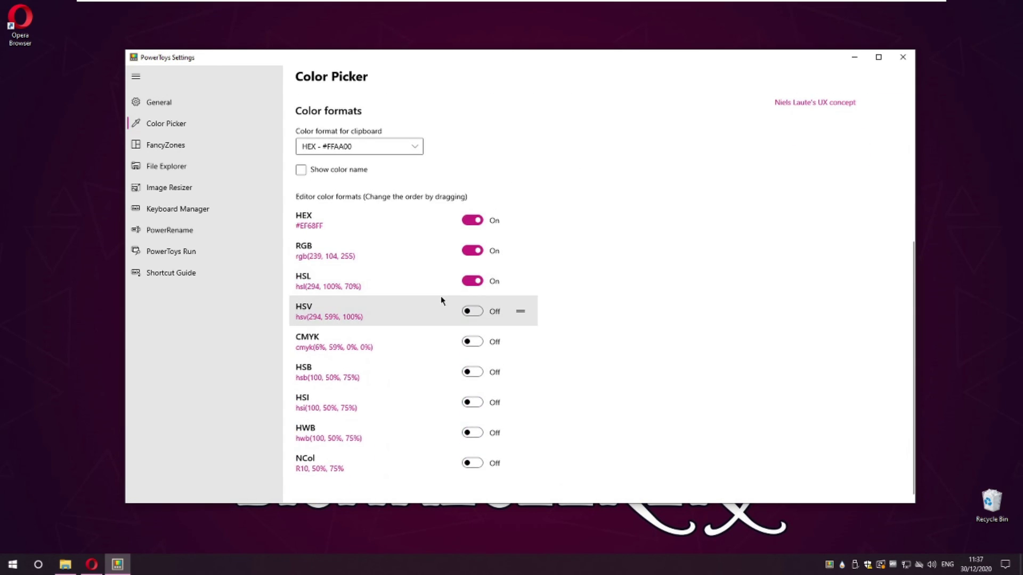
pyautogui.scroll(5, 433, 308)
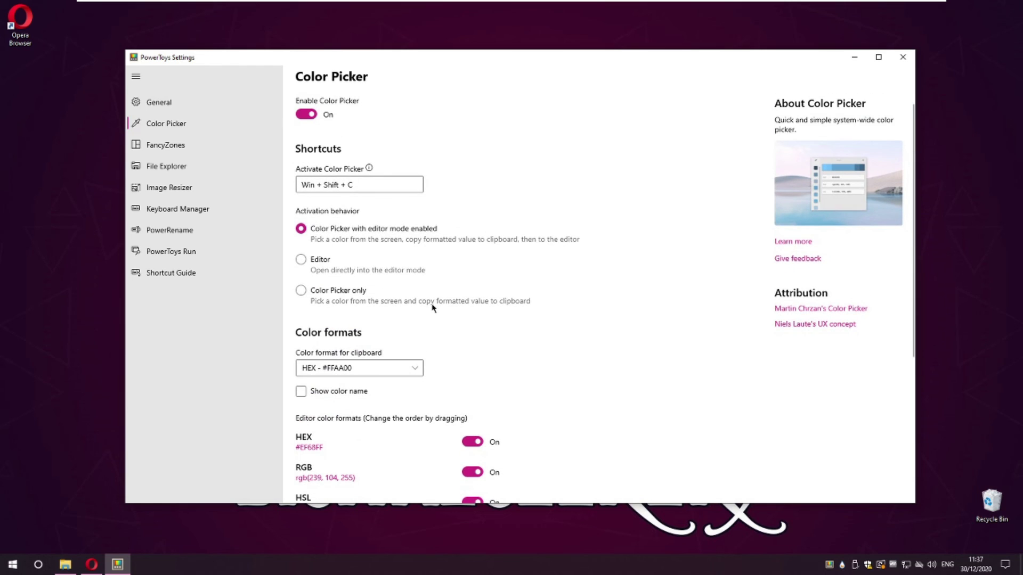